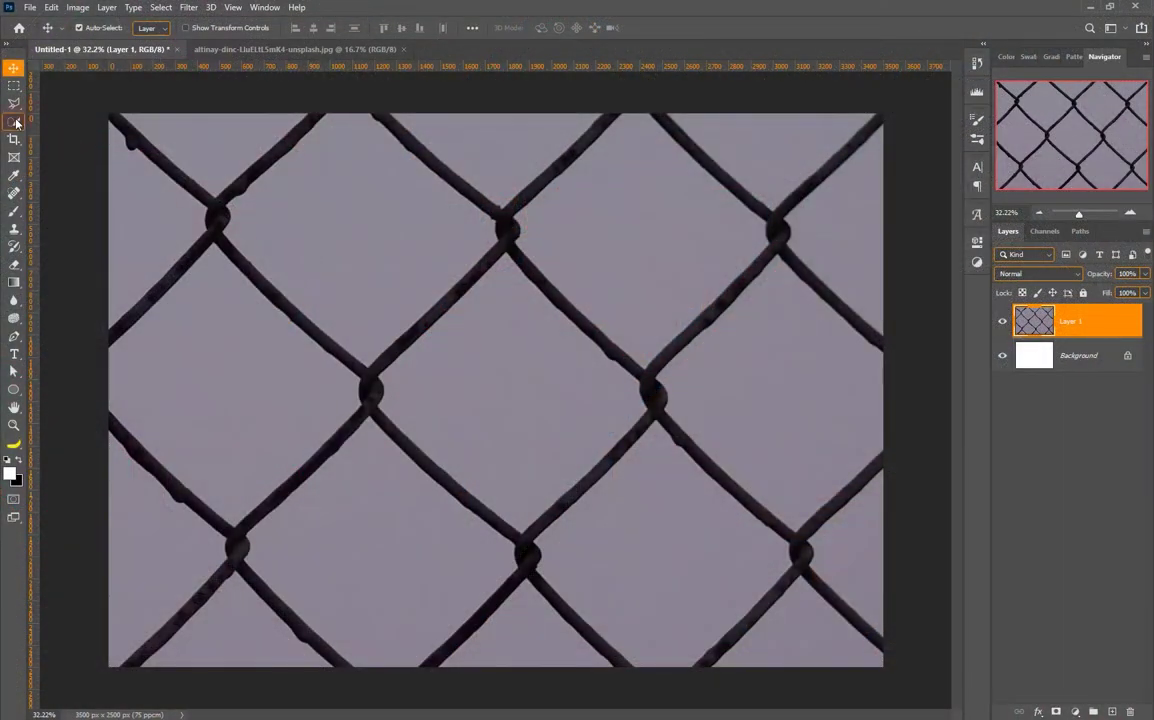
Switch to the Quick Selection tool to start selecting the fence wires.
click(15, 122)
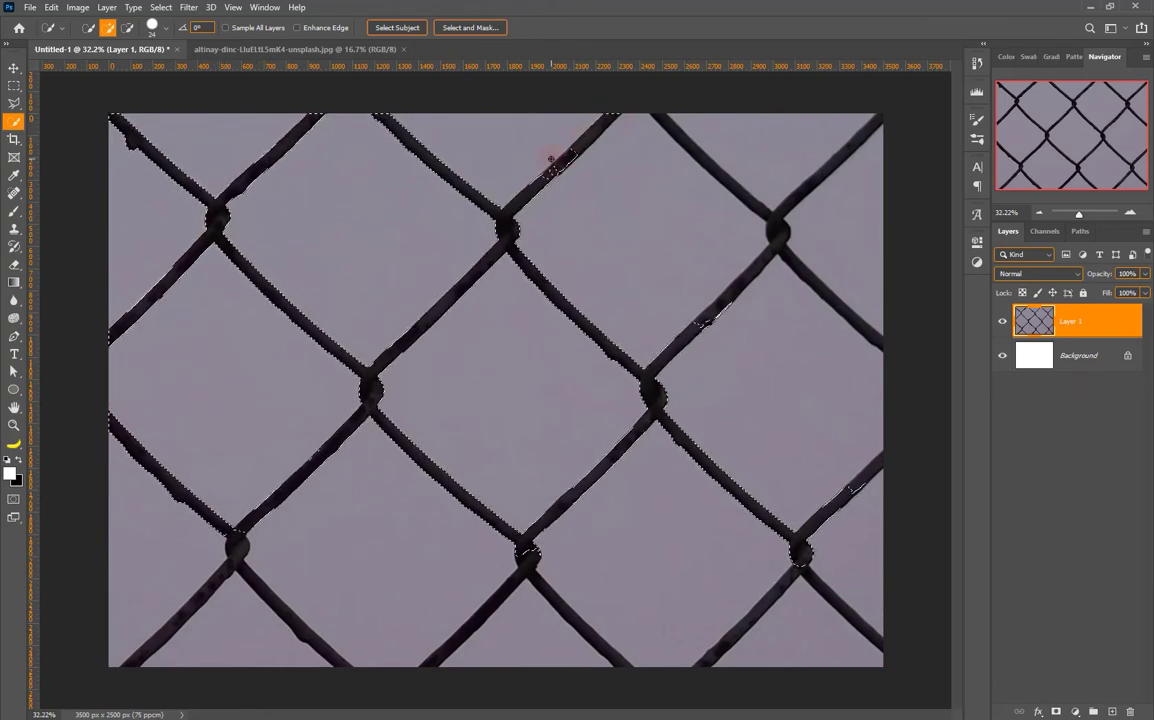
Add the missed wire segment, right-hand strand and lower-left strand to the fence selection.
drag(553, 172, 536, 192)
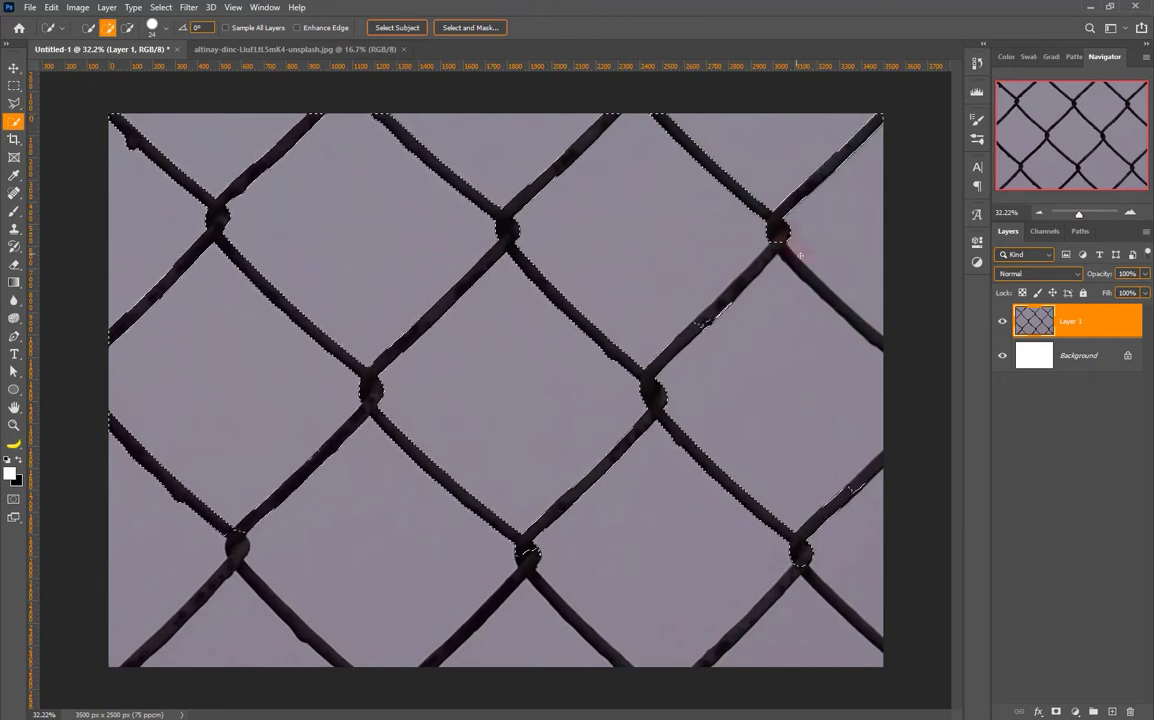
drag(758, 280, 740, 285)
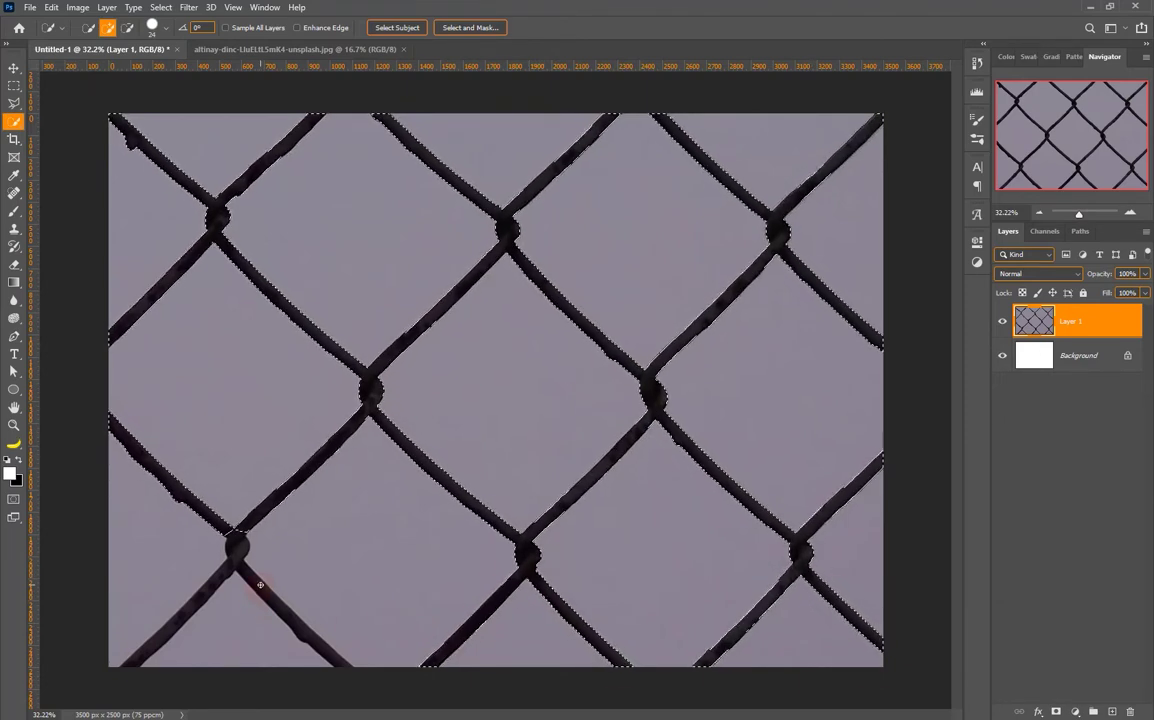
mouse_move(153, 654)
mouse_down()
mouse_move(229, 586)
mouse_move(229, 571)
mouse_up()
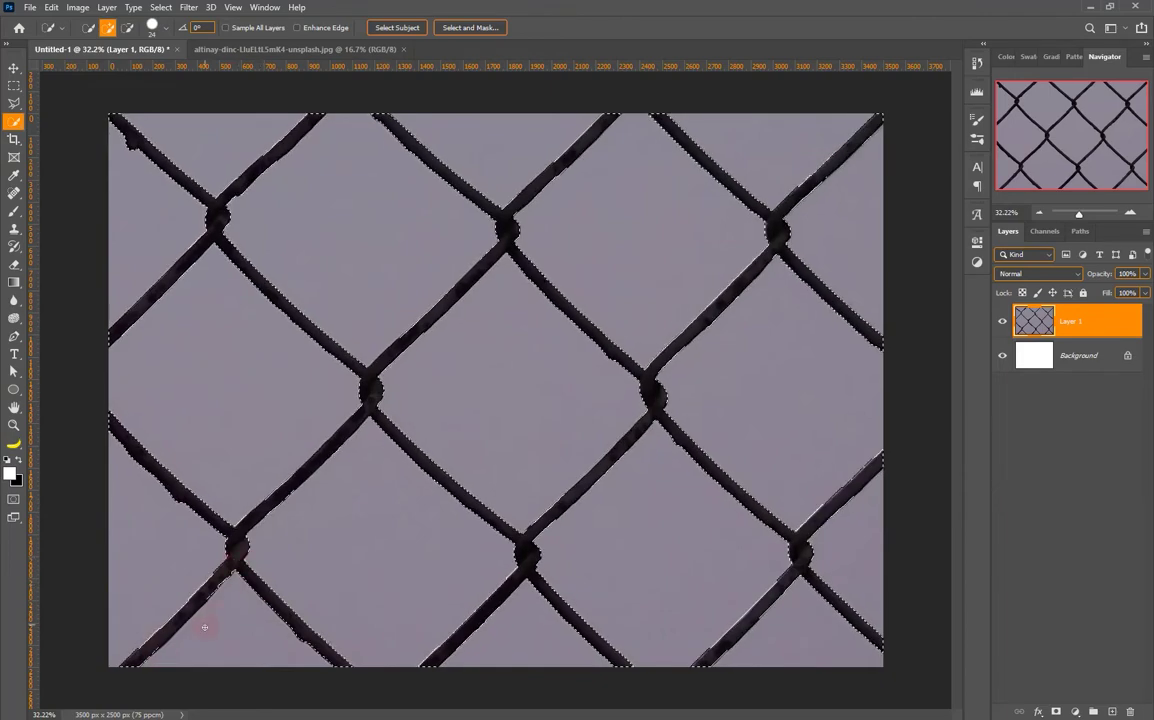
key(alt)
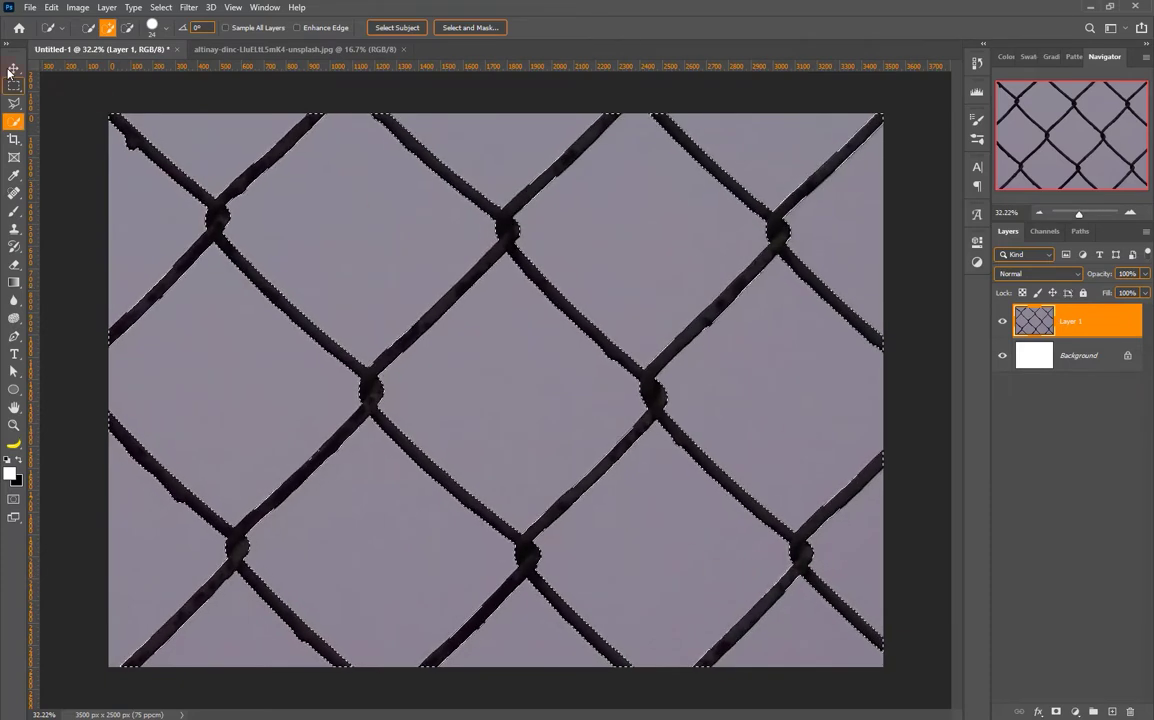
click(12, 68)
Copy the selected wires to a new layer, hide Layer 1, and switch to the moon photo.
key(ctrl+j)
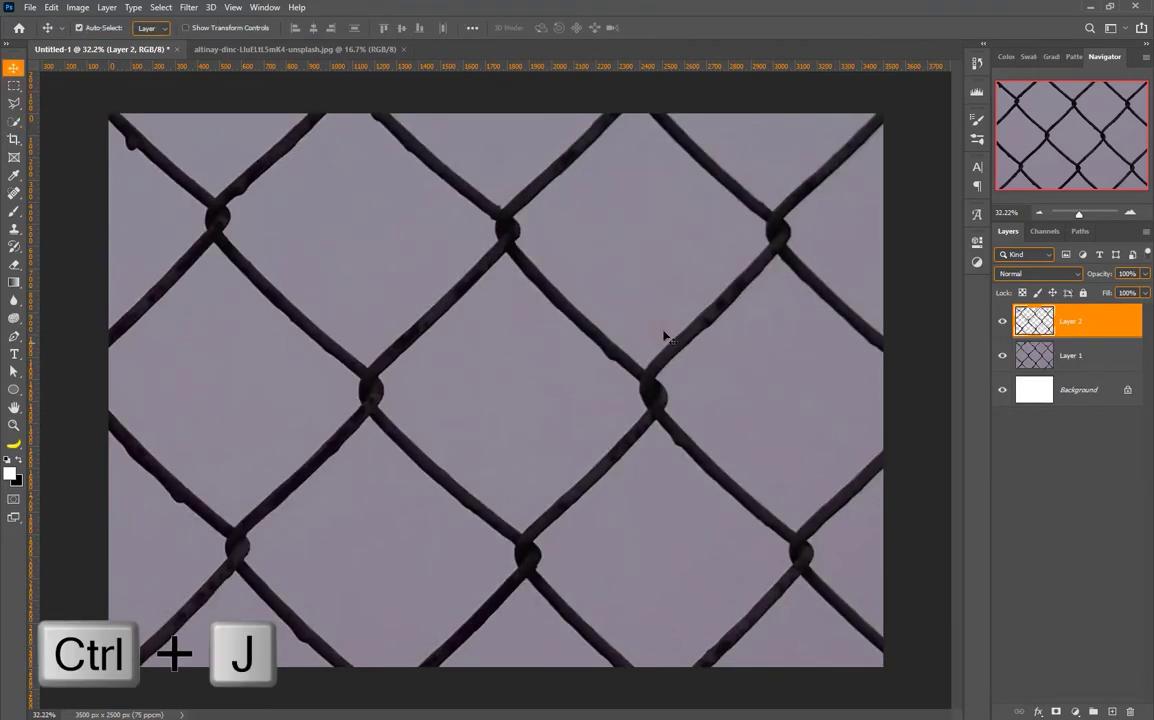
click(1002, 356)
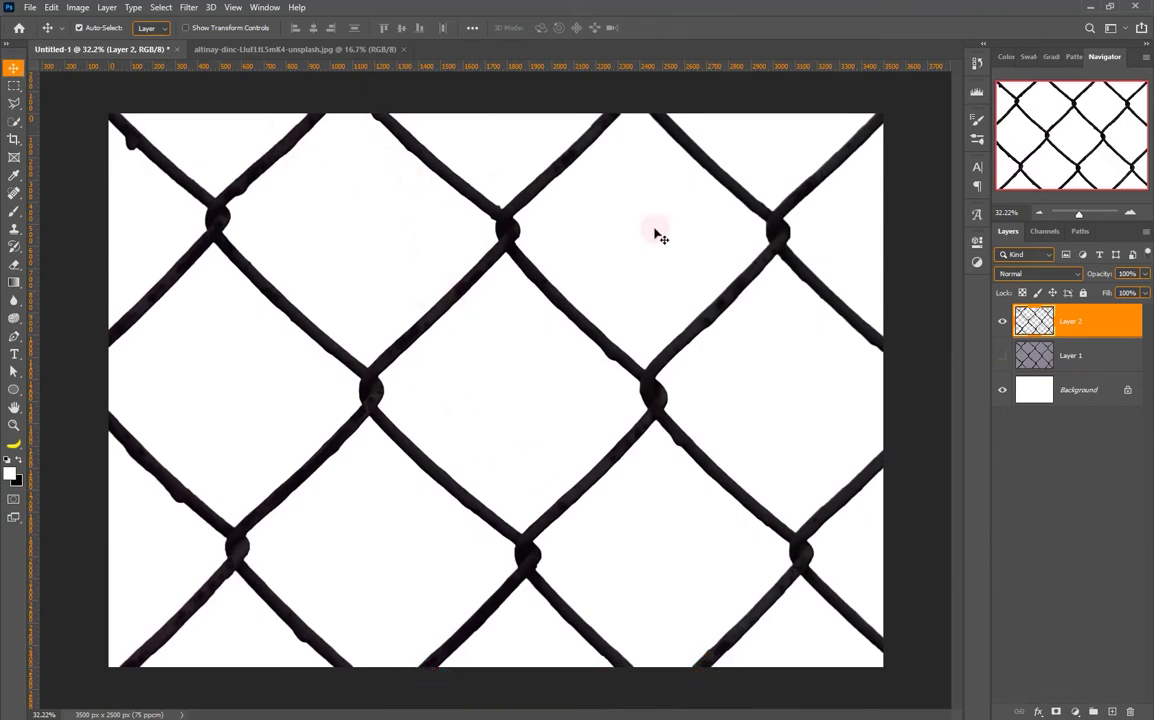
click(1080, 353)
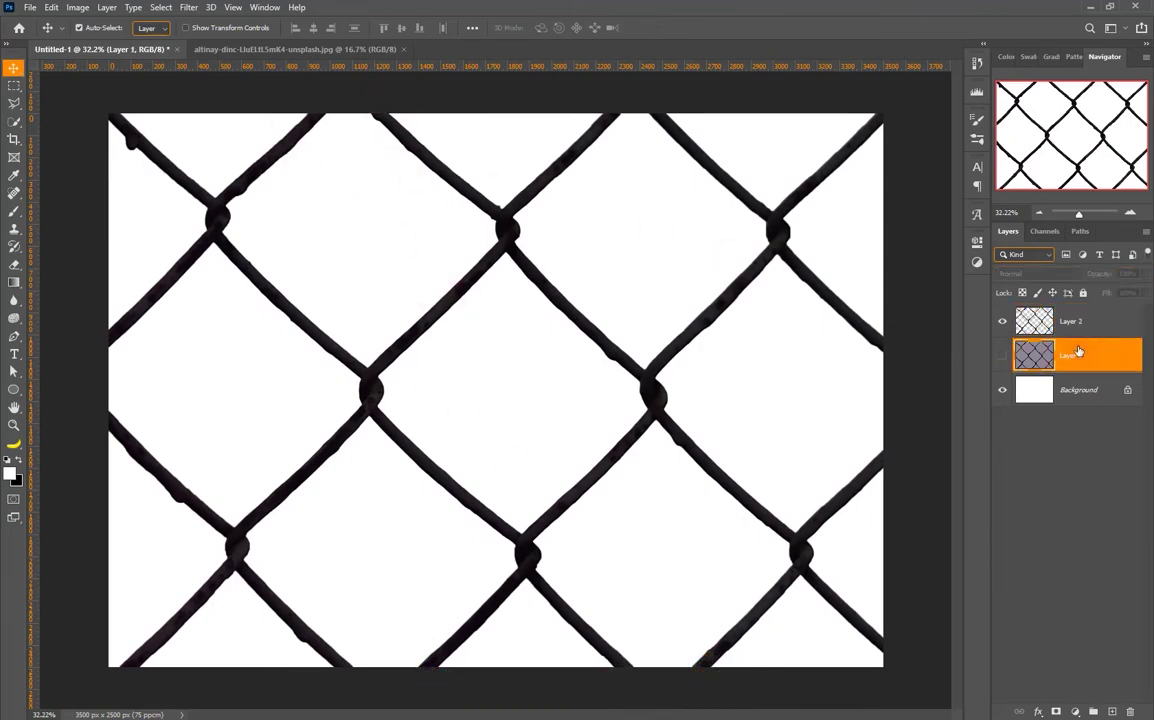
click(281, 51)
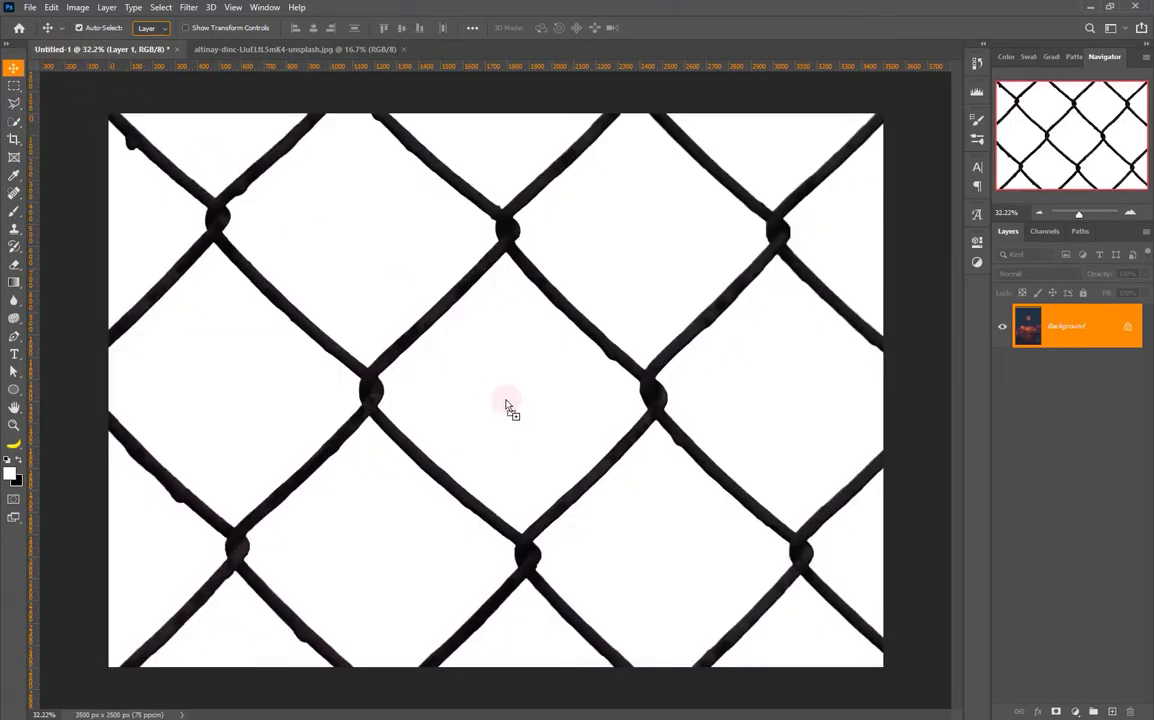
Place the moon photo into Untitled-1, scaled to about 48% over the central diamond.
drag(68, 49, 510, 417)
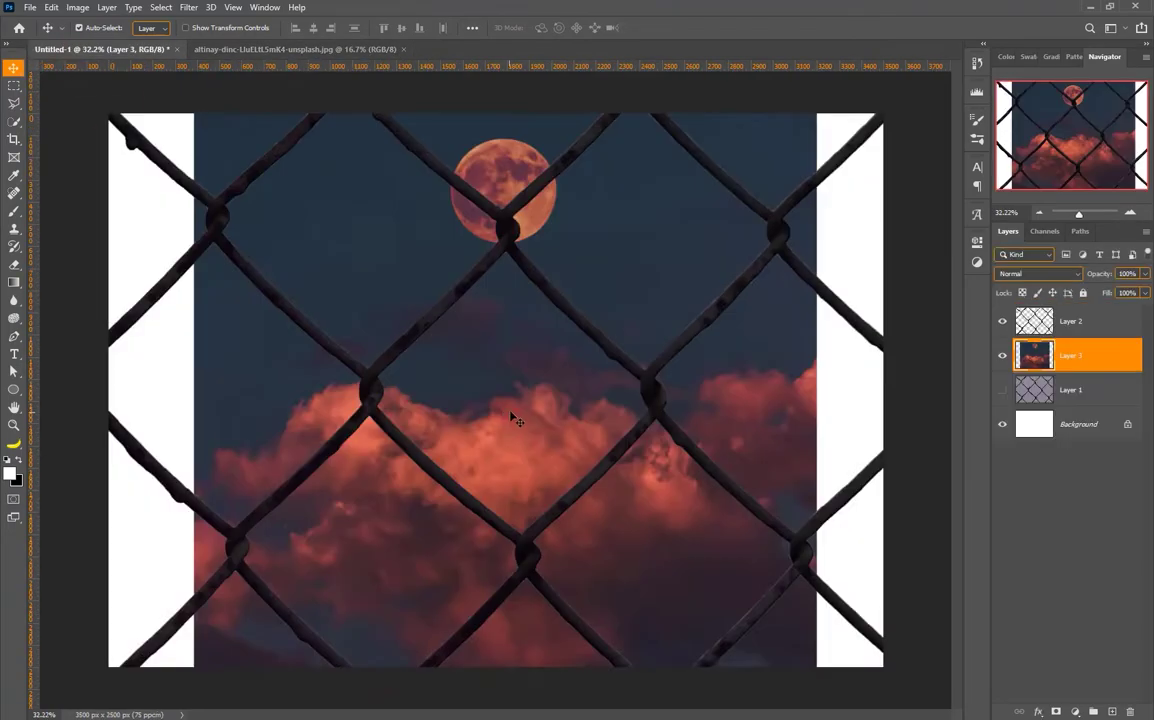
key(ctrl+t)
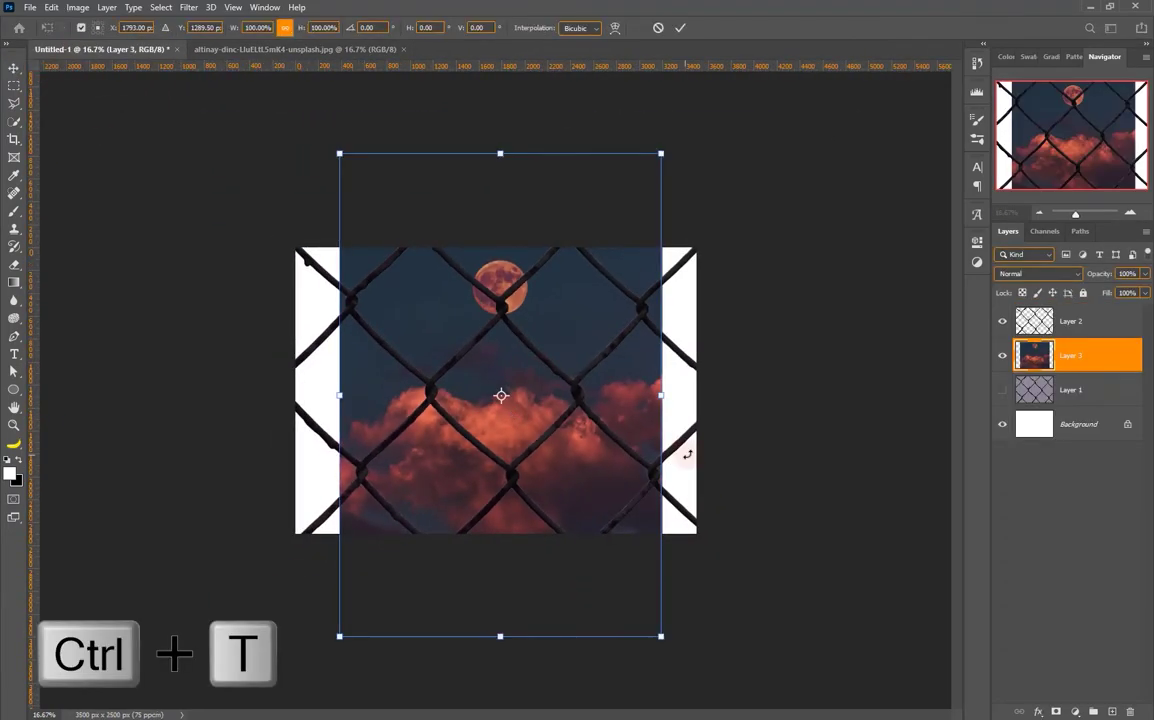
mouse_move(663, 396)
mouse_down()
mouse_move(495, 400)
mouse_move(600, 420)
mouse_move(554, 429)
mouse_up()
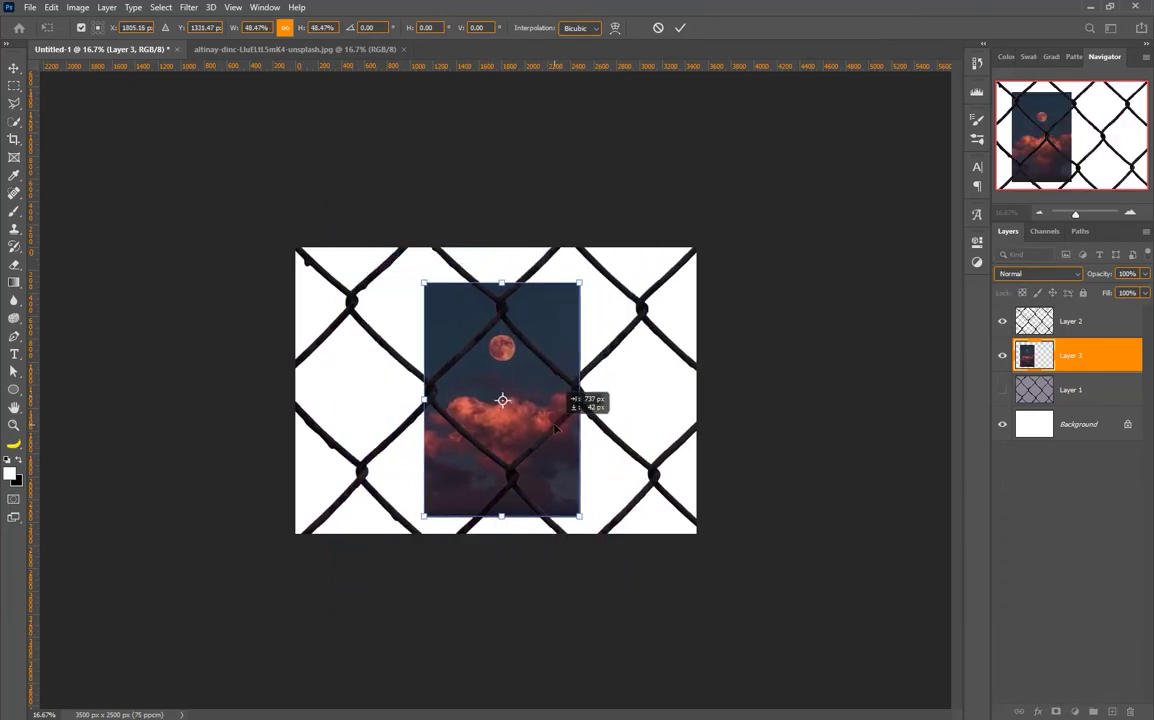
key(Return)
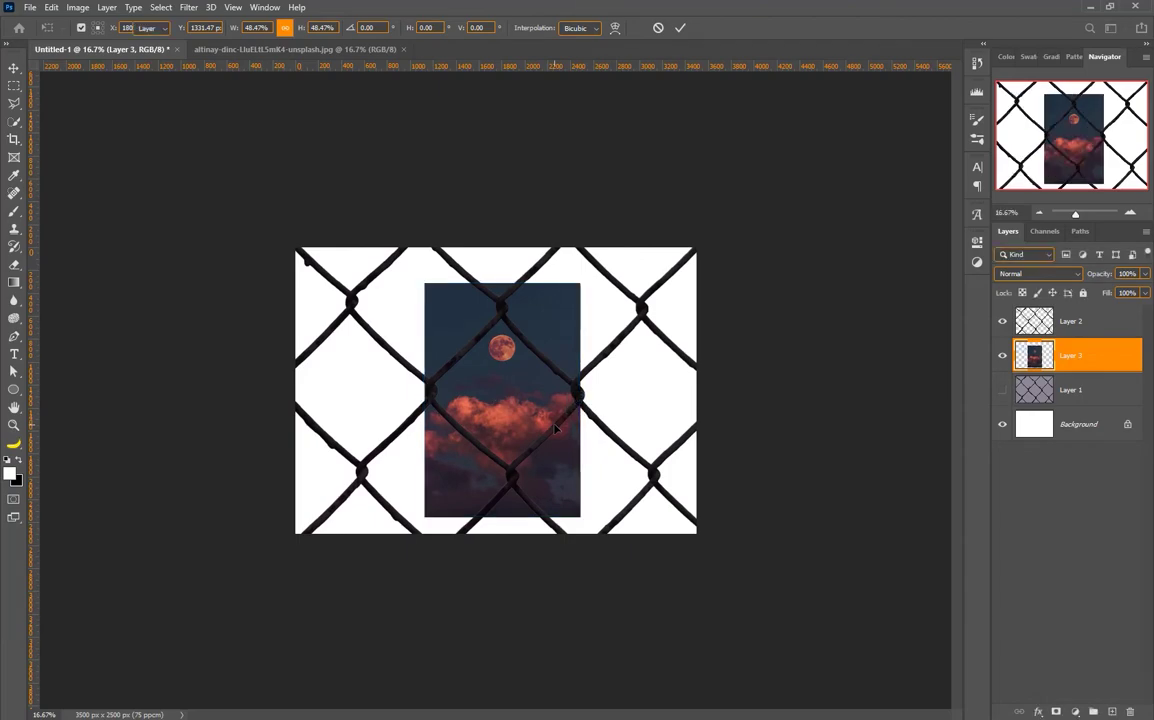
alt+scroll(600, 420, up, 3)
alt+scroll(700, 365, up, 2)
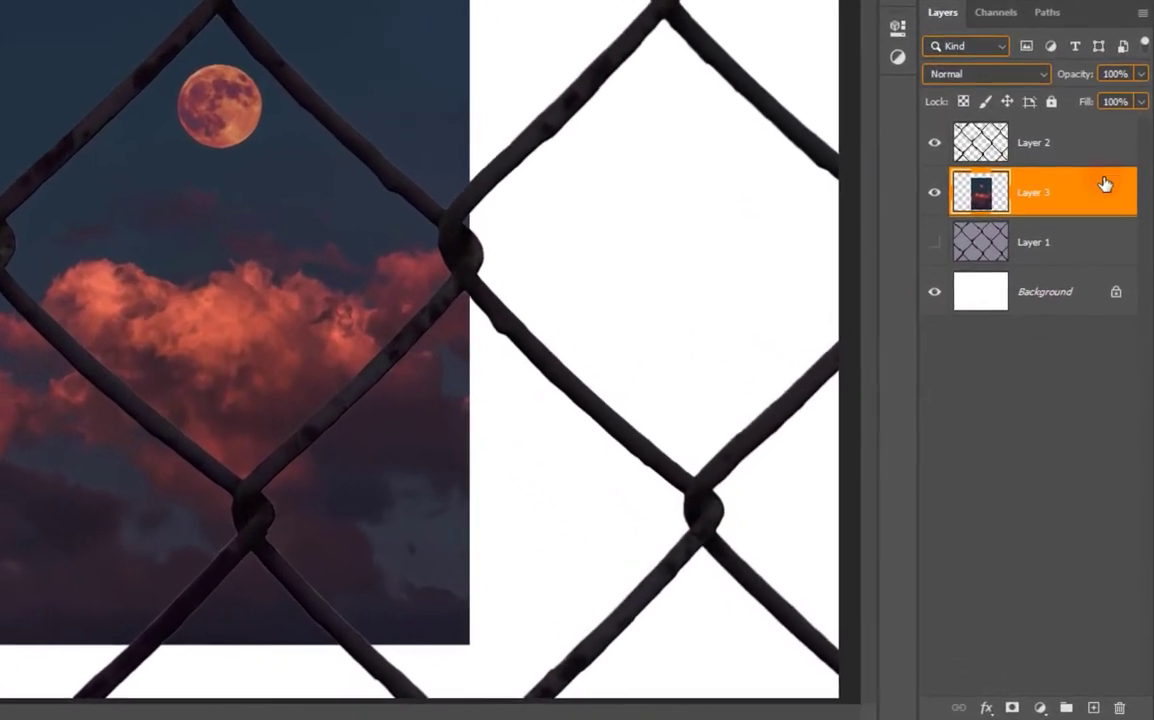
Mask Layer 3, painting black with a size-200 brush outside the central fence diamond.
click(1009, 708)
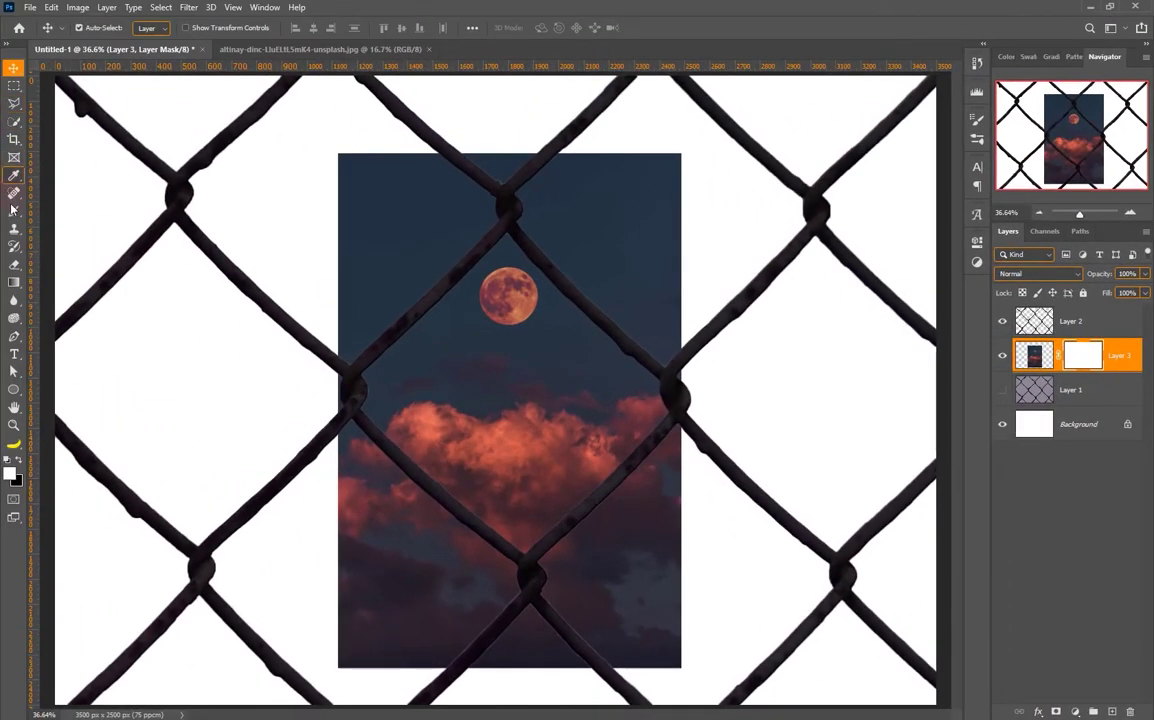
click(13, 212)
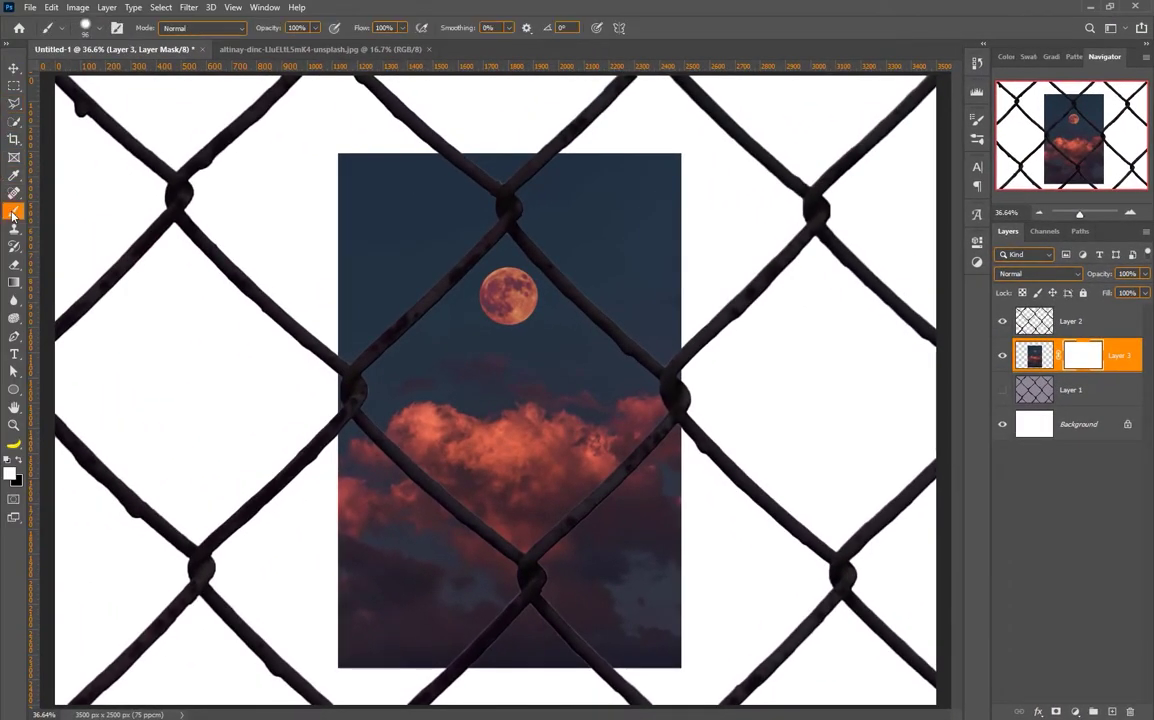
drag(268, 399, 300, 399)
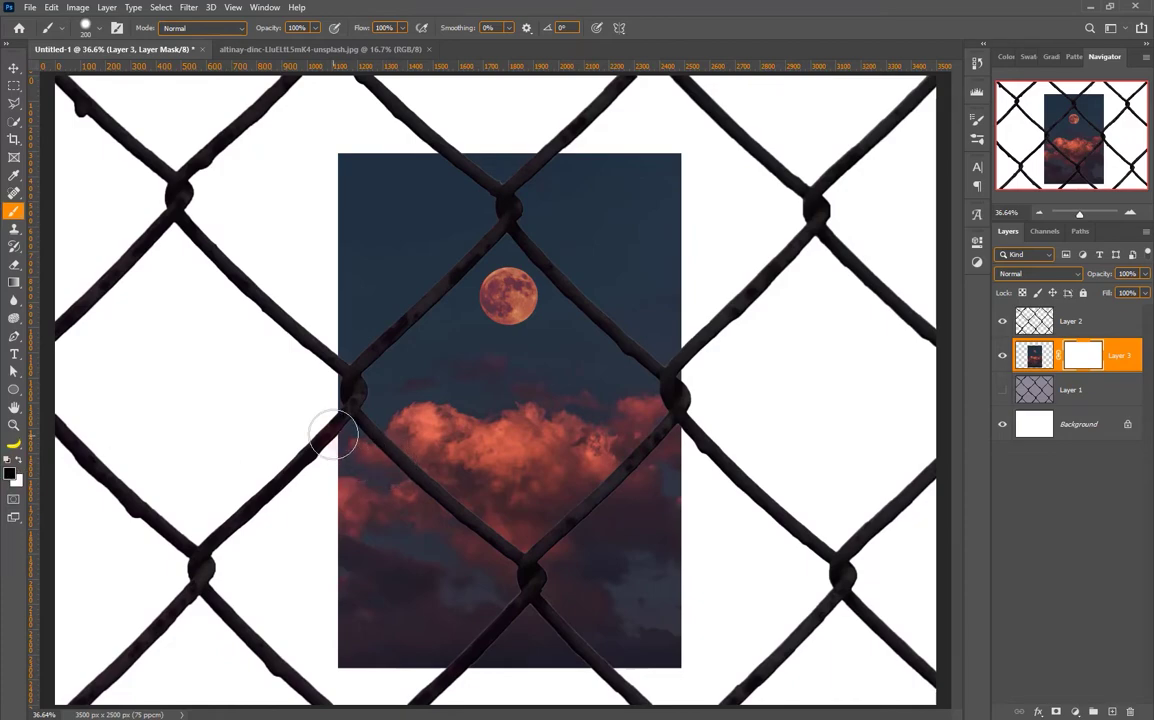
drag(312, 322, 333, 366)
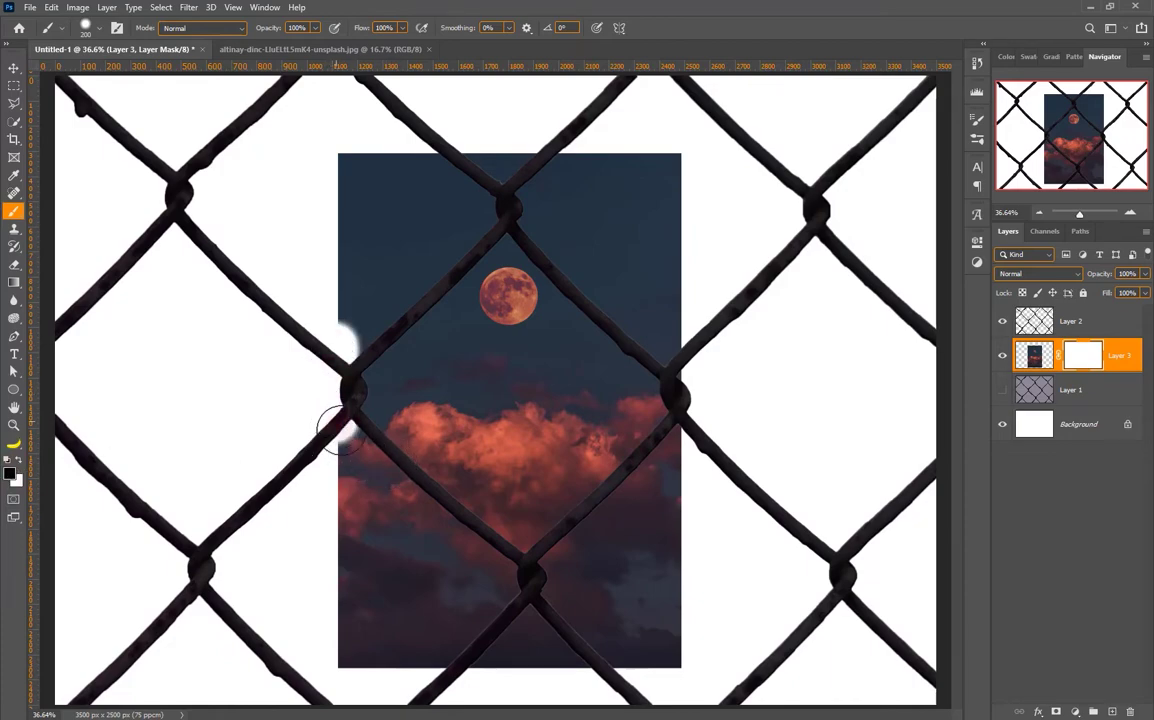
mouse_move(340, 428)
mouse_down()
mouse_move(349, 654)
mouse_move(680, 655)
mouse_move(690, 443)
mouse_move(626, 513)
mouse_move(559, 559)
mouse_move(550, 585)
mouse_up()
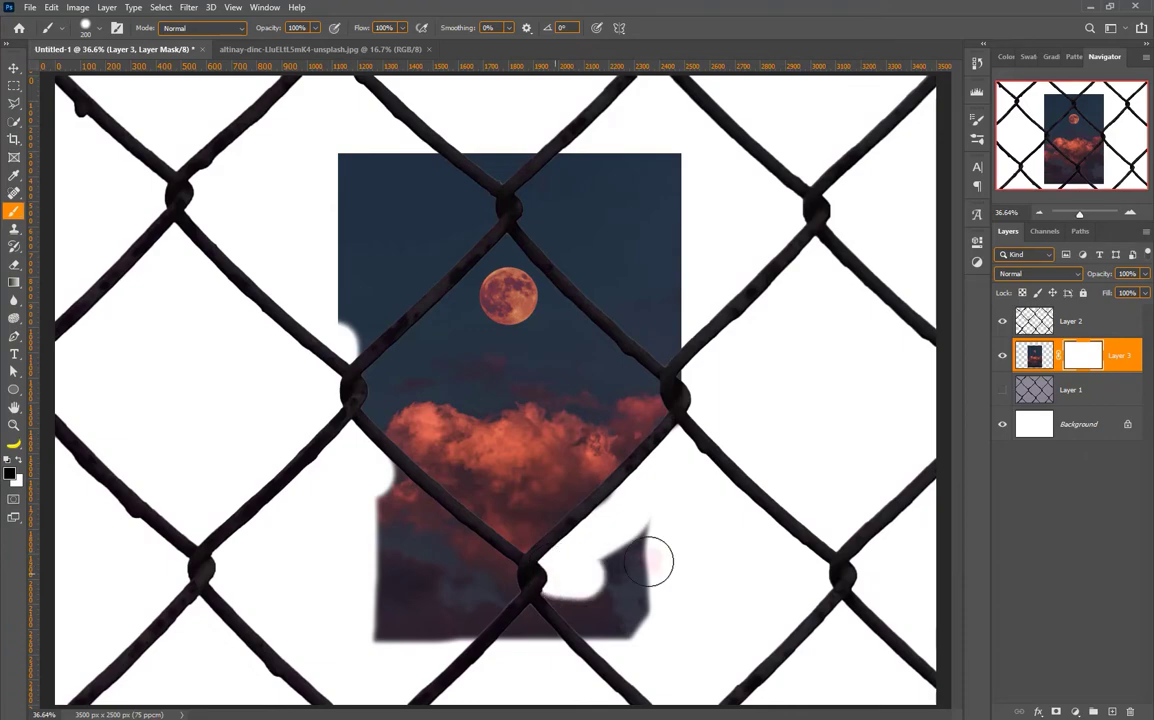
mouse_move(650, 562)
mouse_down()
mouse_move(644, 528)
mouse_move(670, 613)
mouse_move(480, 605)
mouse_move(586, 622)
mouse_move(482, 578)
mouse_move(398, 497)
mouse_move(420, 543)
mouse_move(327, 538)
mouse_move(474, 618)
mouse_move(458, 631)
mouse_move(443, 546)
mouse_move(549, 587)
mouse_move(621, 510)
mouse_move(612, 527)
mouse_up()
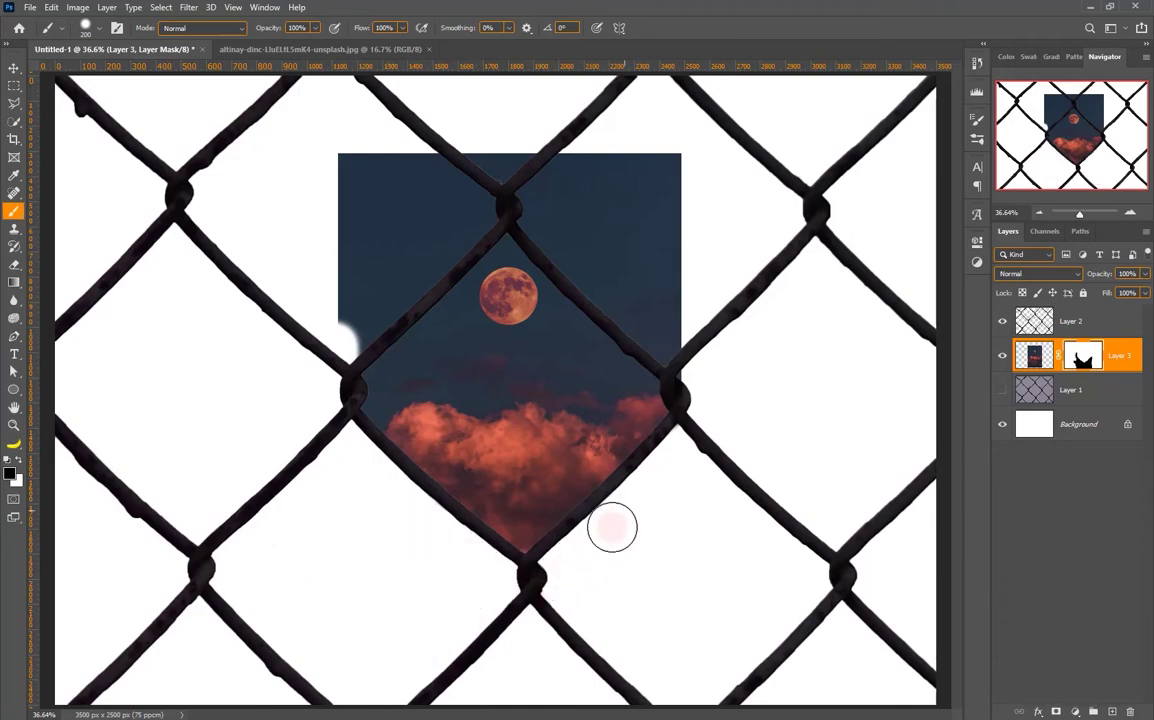
mouse_move(711, 373)
mouse_down()
mouse_move(500, 178)
mouse_move(567, 154)
mouse_move(677, 175)
mouse_move(677, 329)
mouse_move(541, 180)
mouse_move(618, 247)
mouse_move(647, 221)
mouse_up()
mouse_move(502, 193)
mouse_down()
mouse_move(362, 340)
mouse_move(363, 247)
mouse_move(443, 193)
mouse_move(394, 288)
mouse_move(373, 294)
mouse_move(386, 175)
mouse_move(428, 193)
mouse_move(376, 185)
mouse_up()
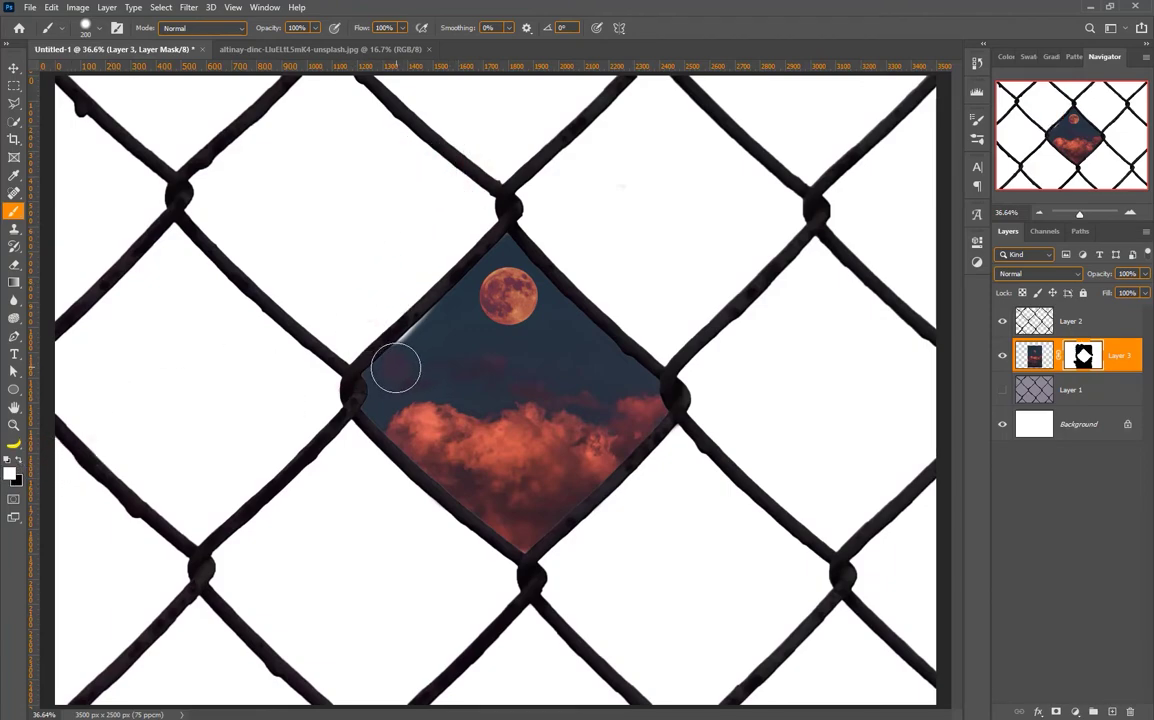
scroll(605, 357, down, 2)
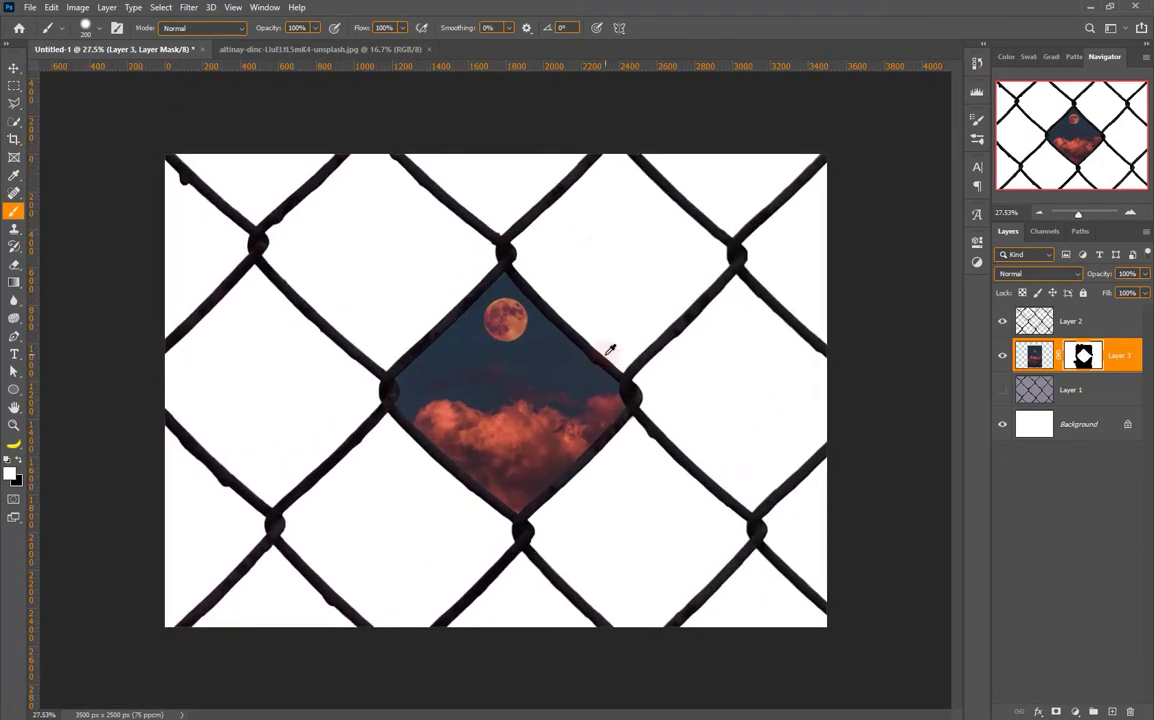
scroll(608, 354, up, 1)
Open the crescent-moon cloud photo from disk.
click(13, 68)
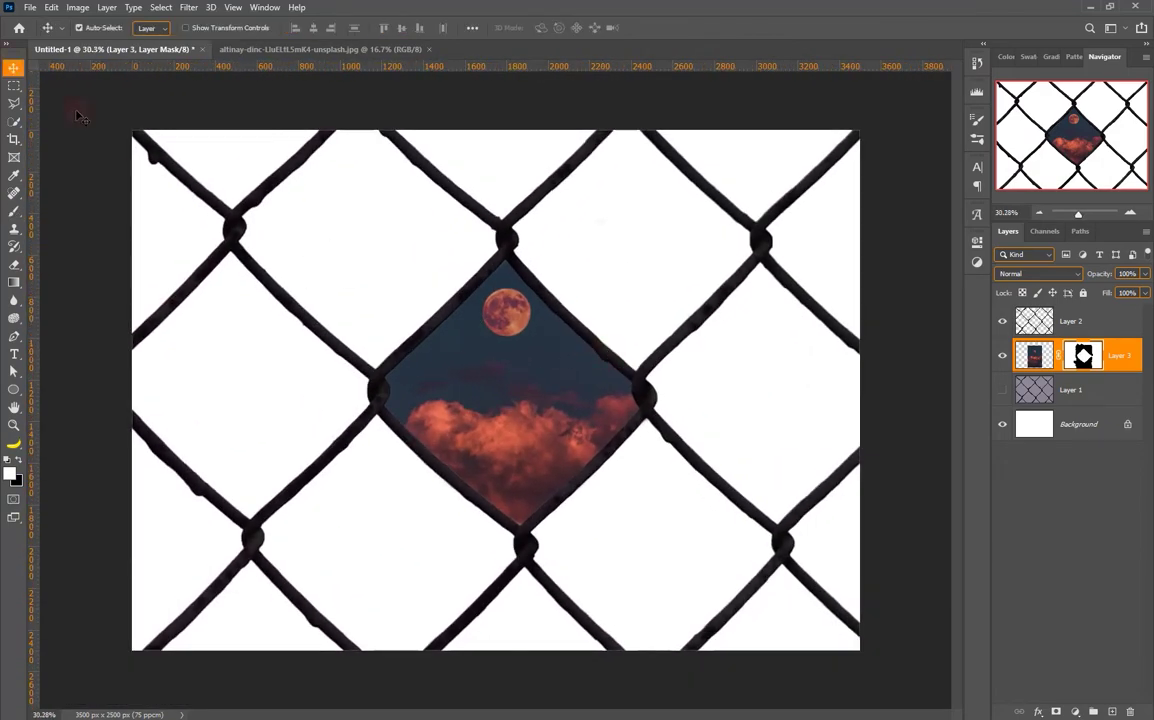
scroll(502, 400, up, 1)
click(30, 8)
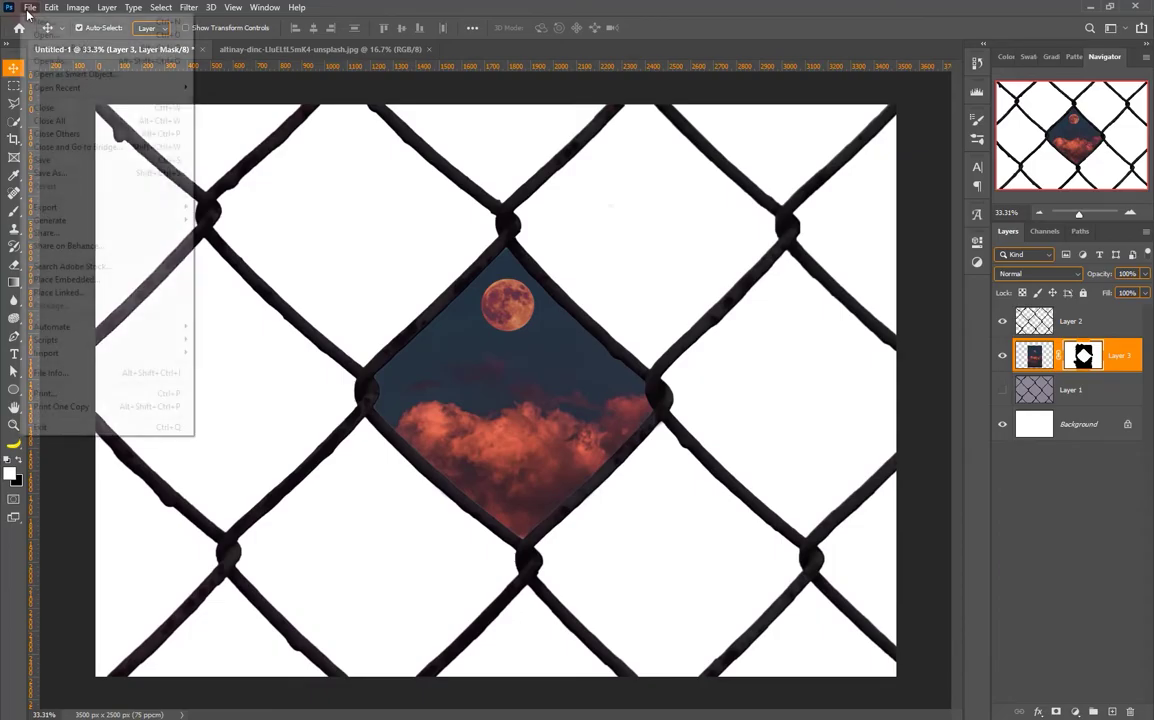
click(45, 31)
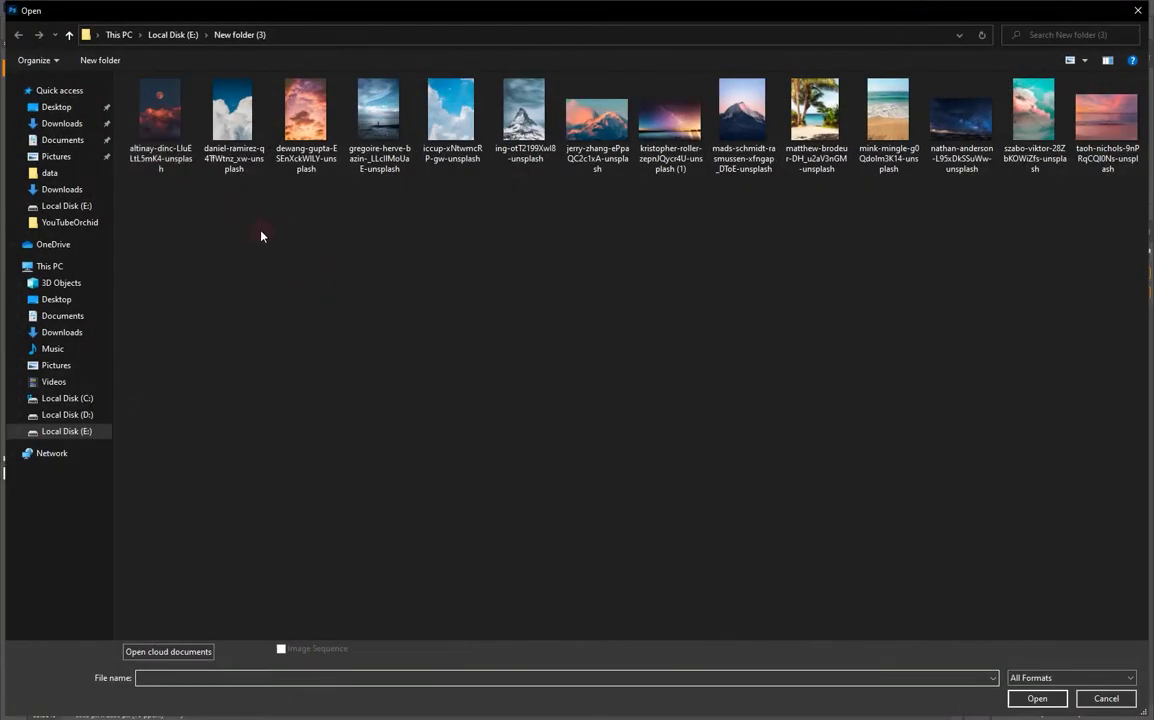
double_click(233, 110)
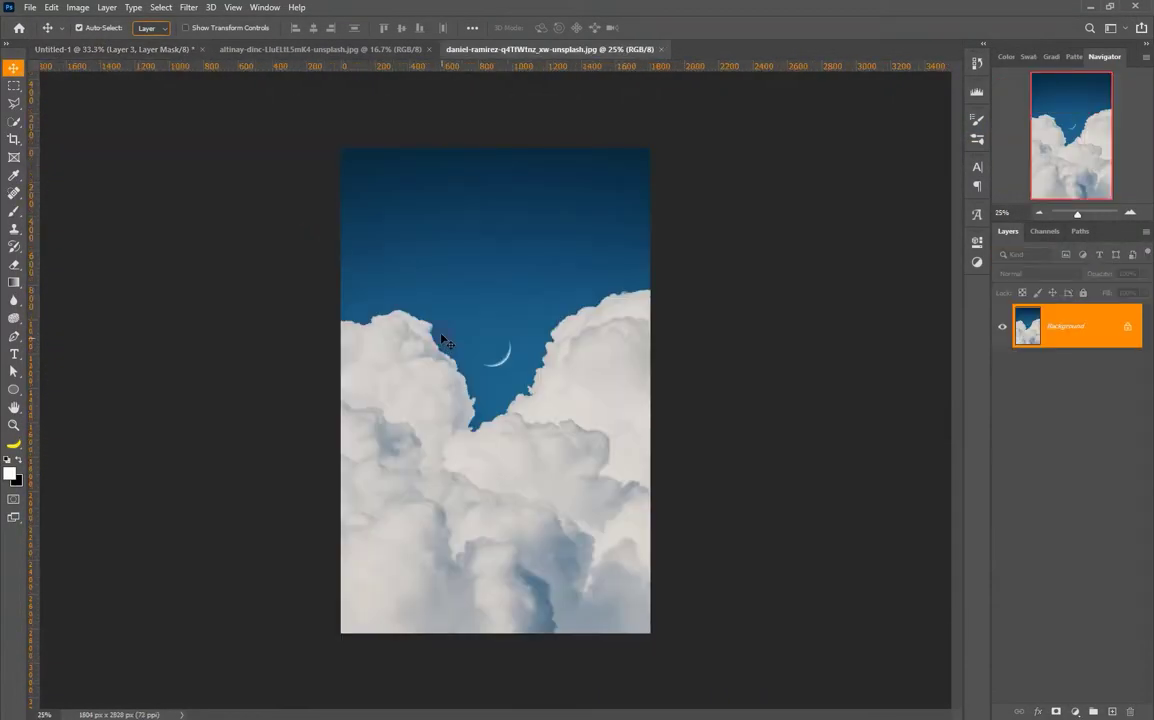
Place the cloud photo into the fence composition, scaled to about 62% toward the right.
drag(479, 176, 255, 97)
drag(165, 50, 437, 270)
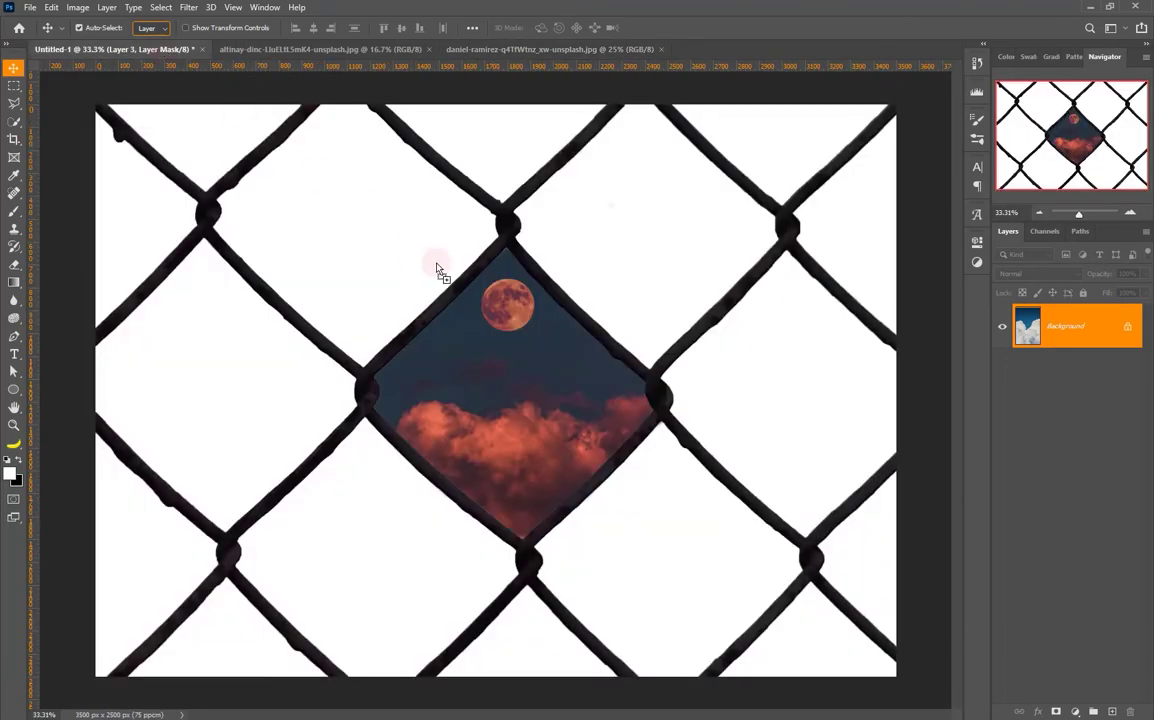
drag(755, 383, 755, 459)
key(ctrl+minus)
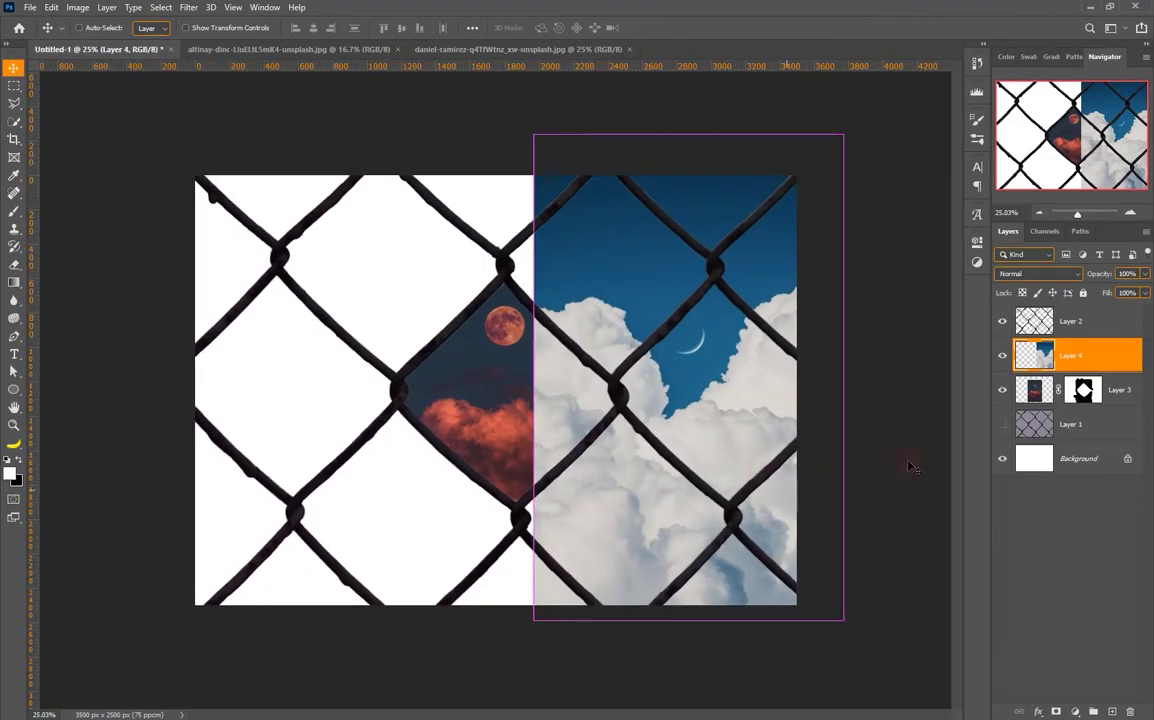
key(ctrl+t)
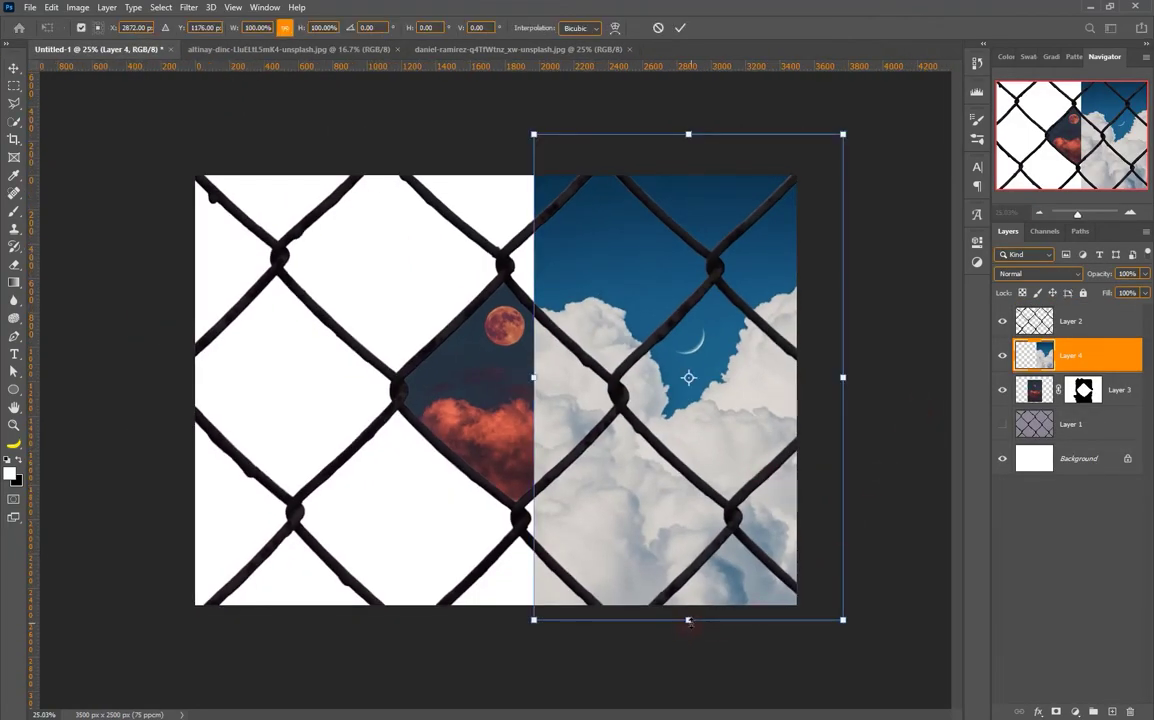
mouse_move(688, 620)
mouse_down()
mouse_move(690, 432)
mouse_move(706, 490)
mouse_up()
Commit the 62% scale and mask Layer 4 so clouds show only in the right-hand diamond.
key(Return)
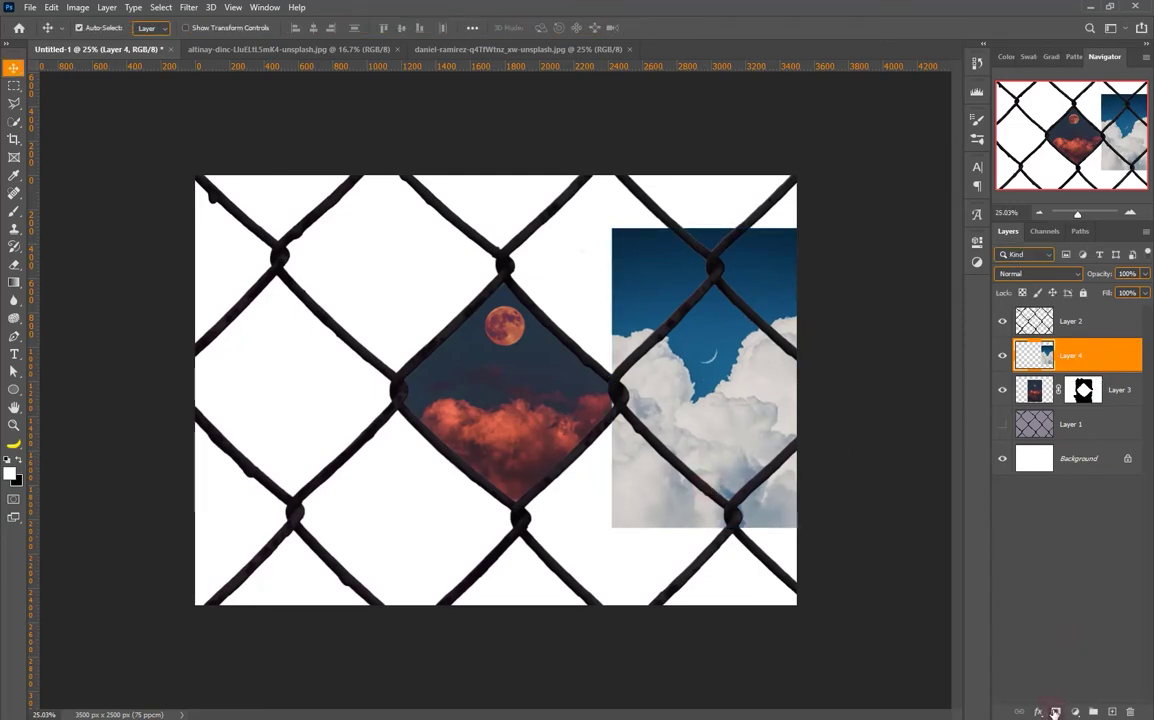
click(1055, 711)
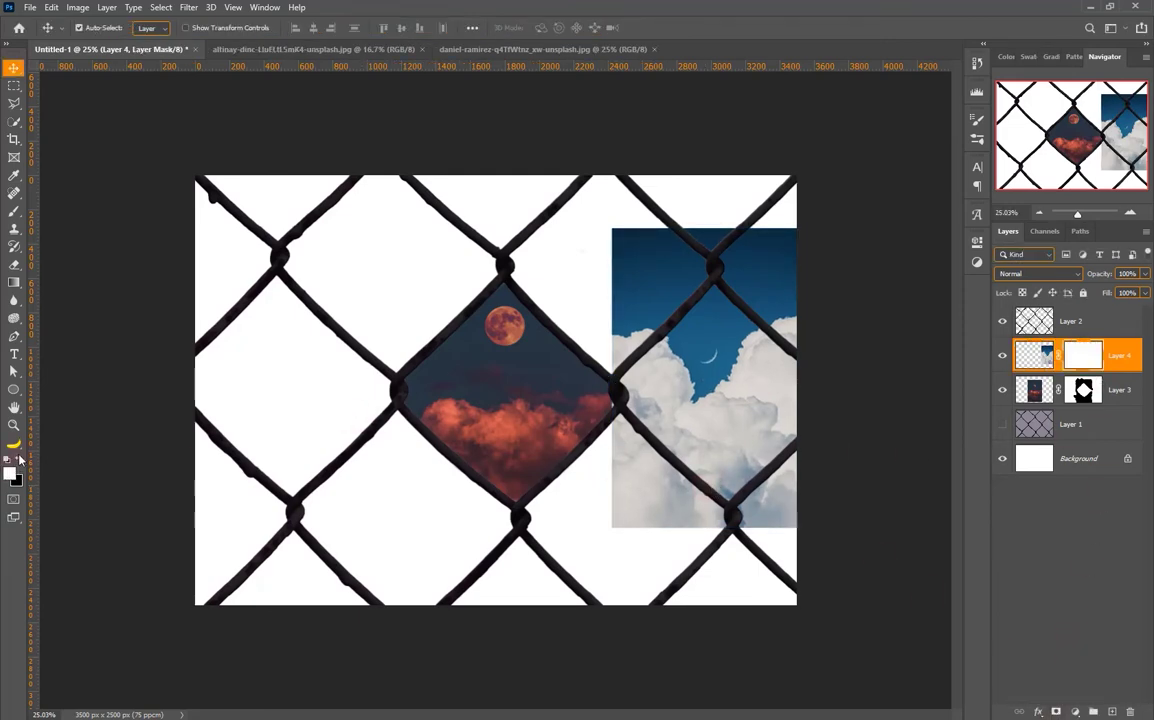
scroll(610, 470, up, 3)
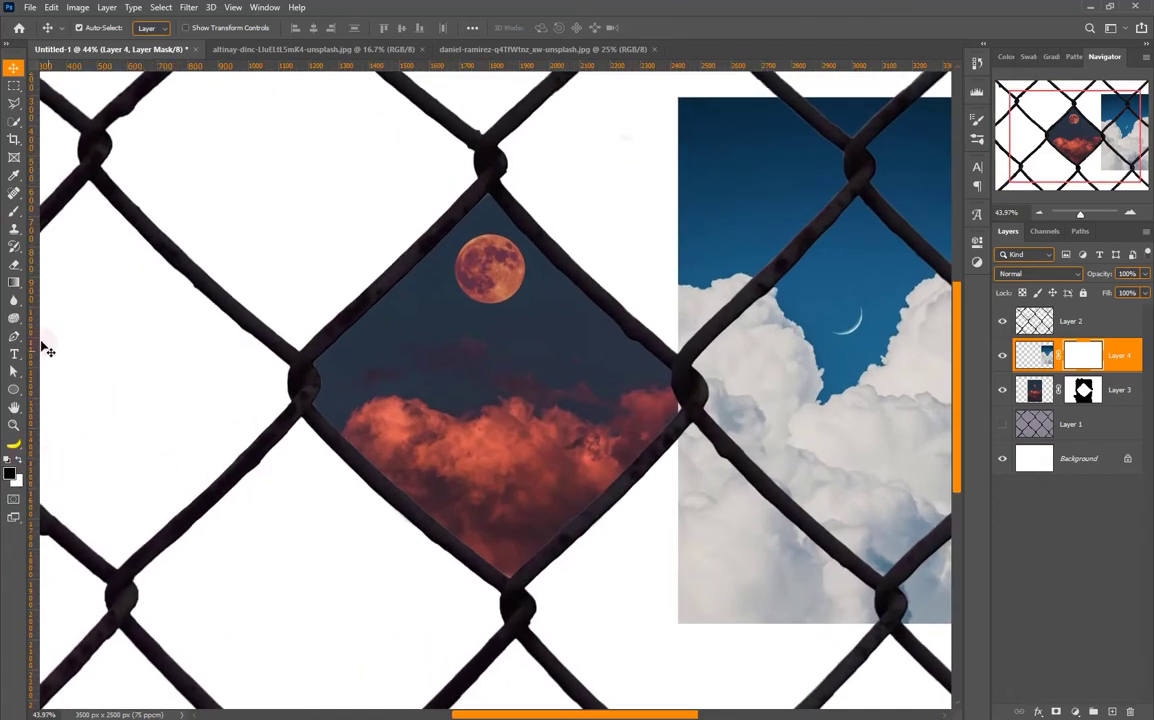
click(11, 211)
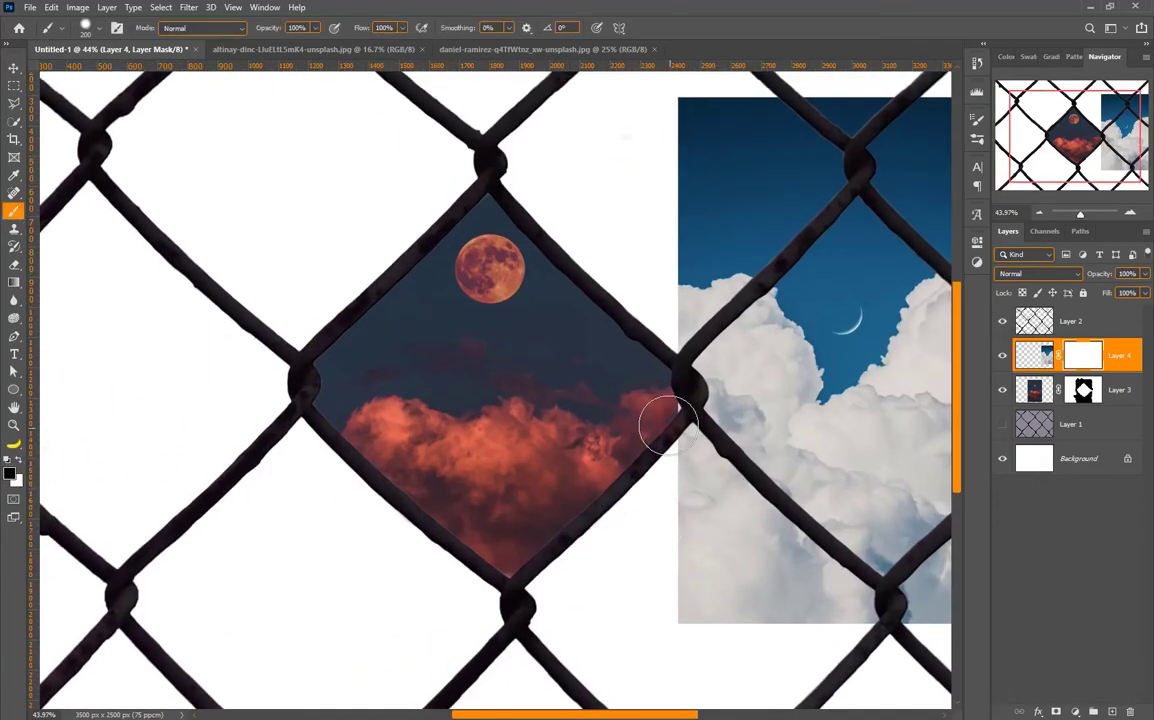
mouse_move(660, 413)
mouse_down()
mouse_move(683, 450)
mouse_move(876, 612)
mouse_move(804, 598)
mouse_move(688, 523)
mouse_move(747, 618)
mouse_move(497, 561)
mouse_up()
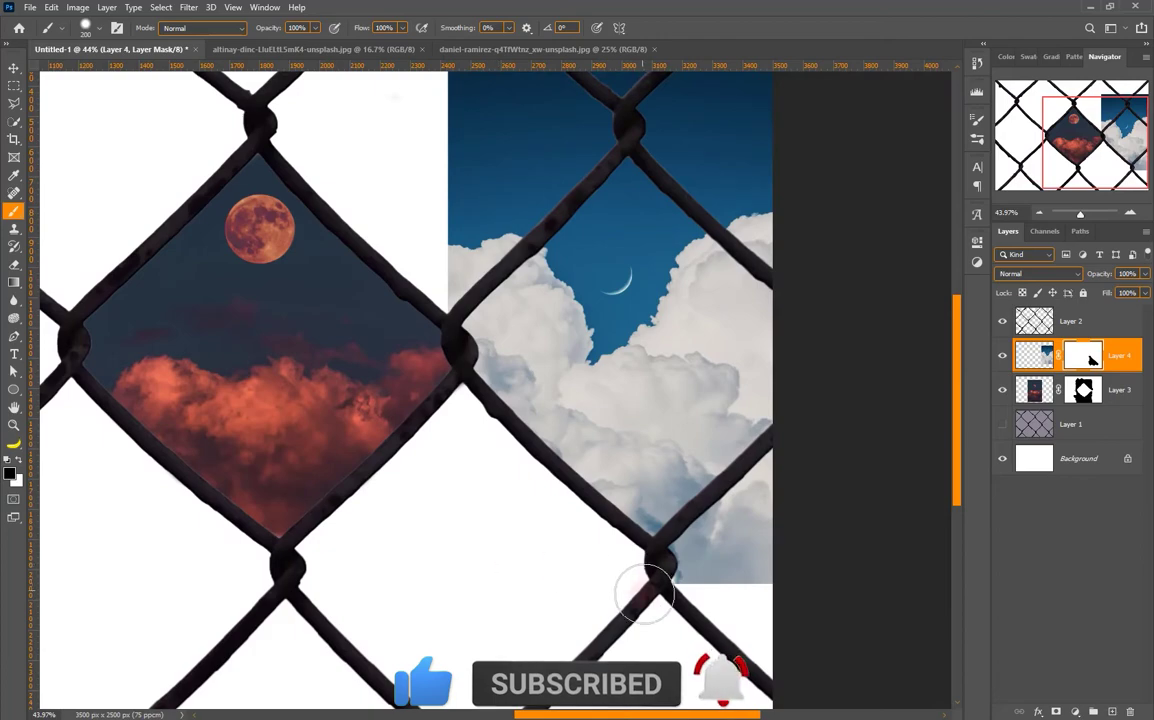
mouse_move(716, 528)
mouse_down()
mouse_move(773, 484)
mouse_move(795, 574)
mouse_up()
mouse_move(797, 259)
mouse_down()
mouse_move(724, 193)
mouse_move(590, 110)
mouse_move(443, 299)
mouse_move(503, 308)
mouse_move(521, 298)
mouse_up()
key(x)
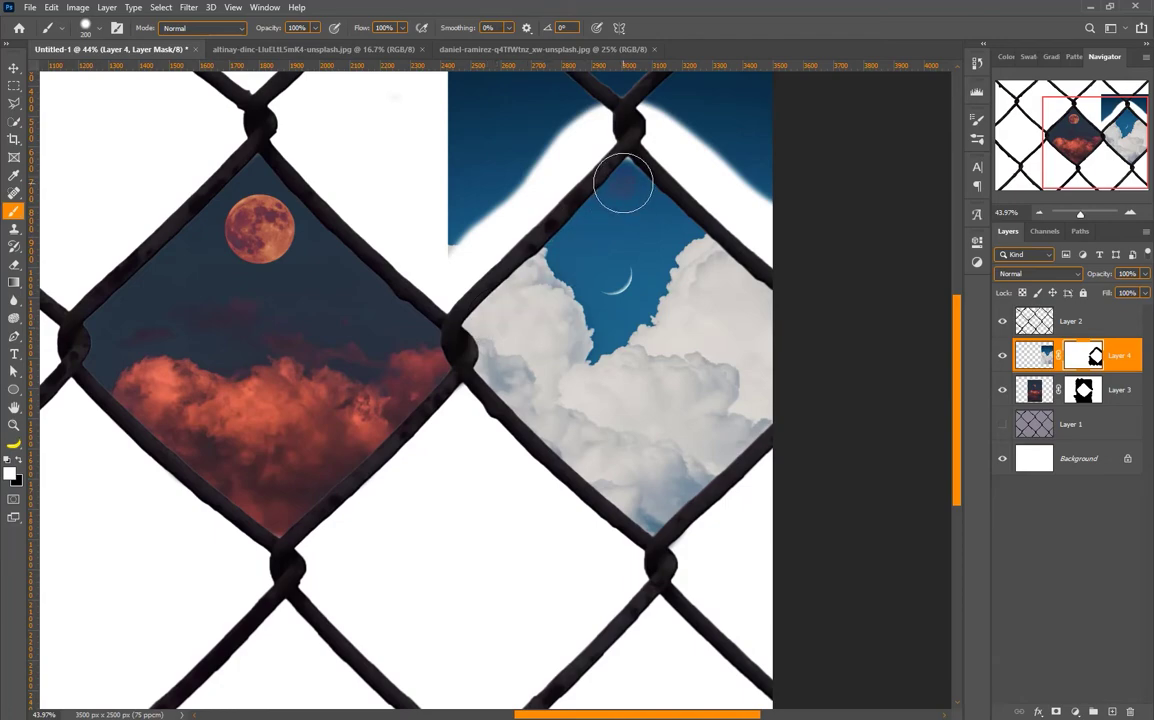
drag(607, 181, 567, 527)
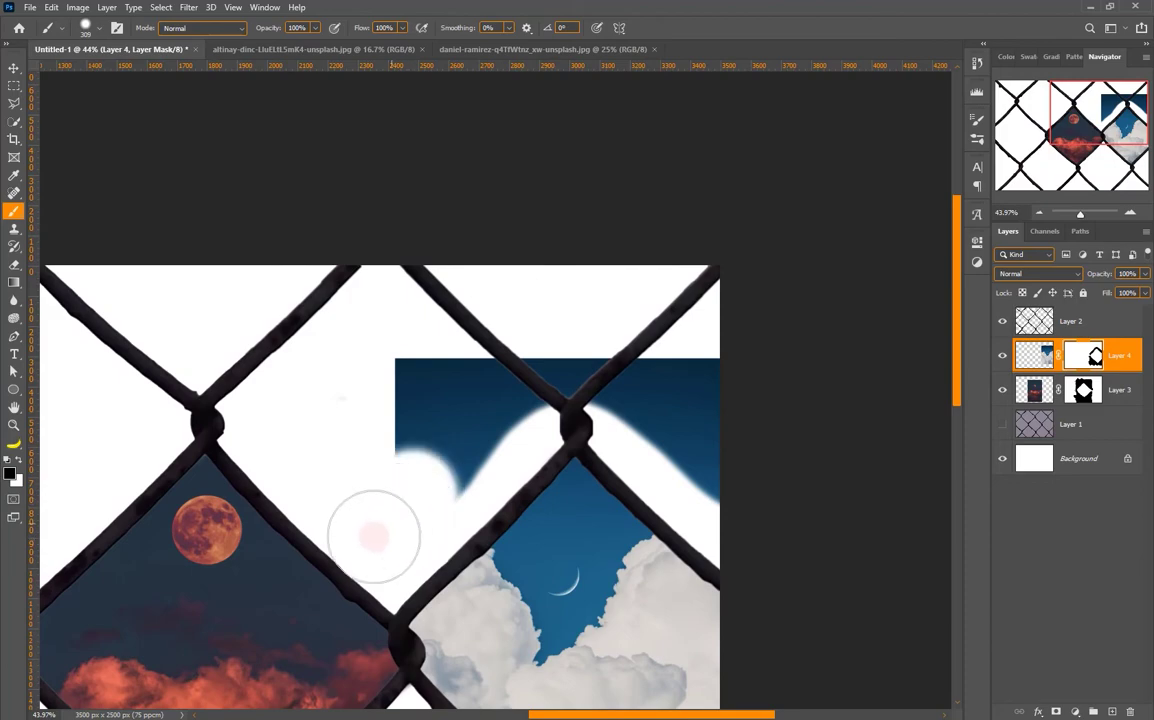
mouse_move(373, 528)
mouse_down()
mouse_move(477, 374)
mouse_move(443, 464)
mouse_move(523, 377)
mouse_move(549, 399)
mouse_move(700, 368)
mouse_move(644, 399)
mouse_move(779, 524)
mouse_up()
Paint white on Layer 11's mask so the beach waves fill the lower diamond's gaps.
scroll(587, 489, down, 2)
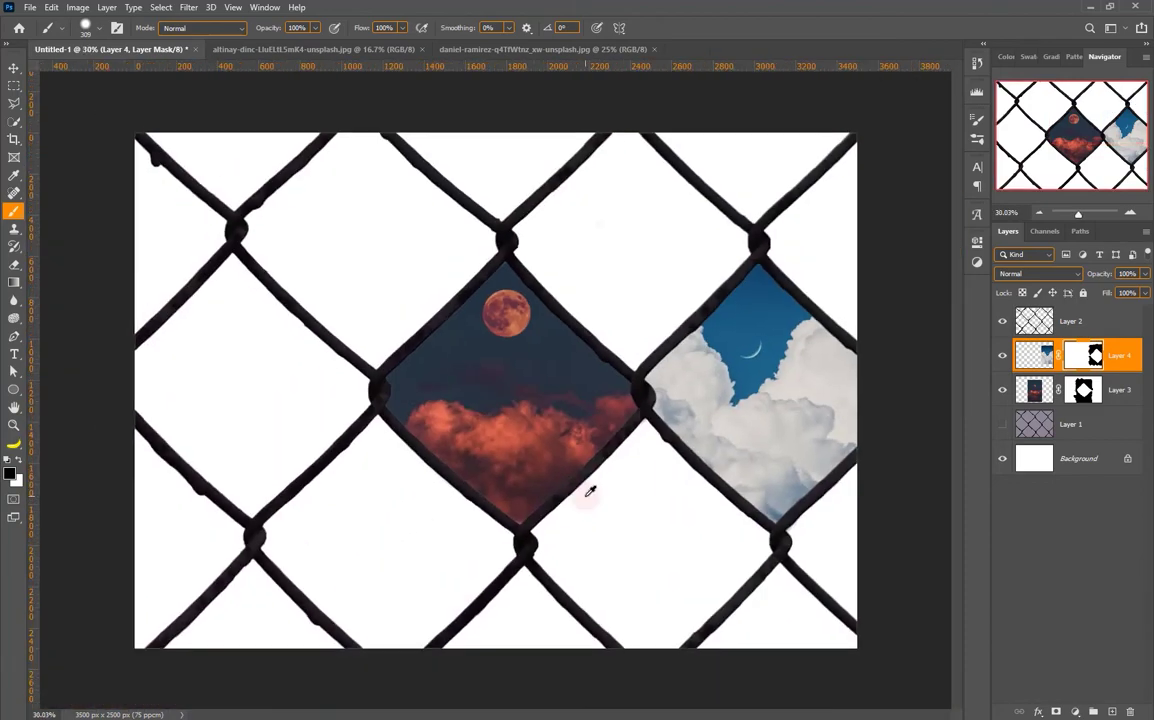
scroll(587, 489, down, 2)
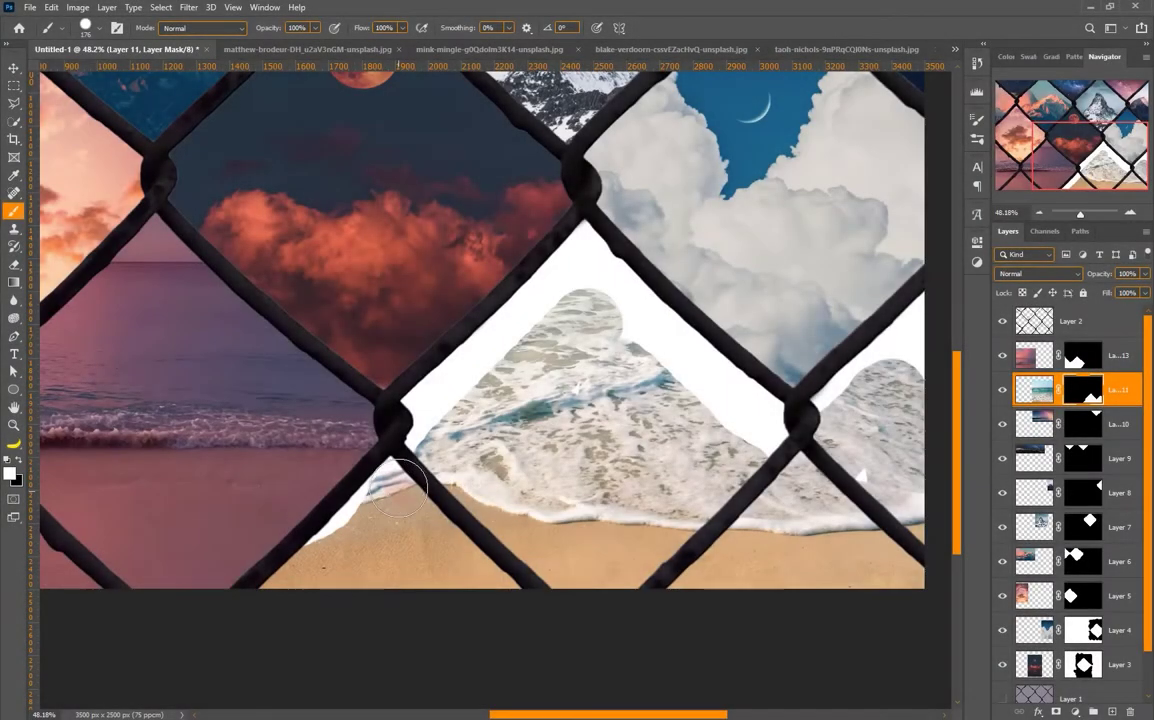
mouse_move(422, 491)
mouse_down()
mouse_move(385, 390)
mouse_move(515, 325)
mouse_up()
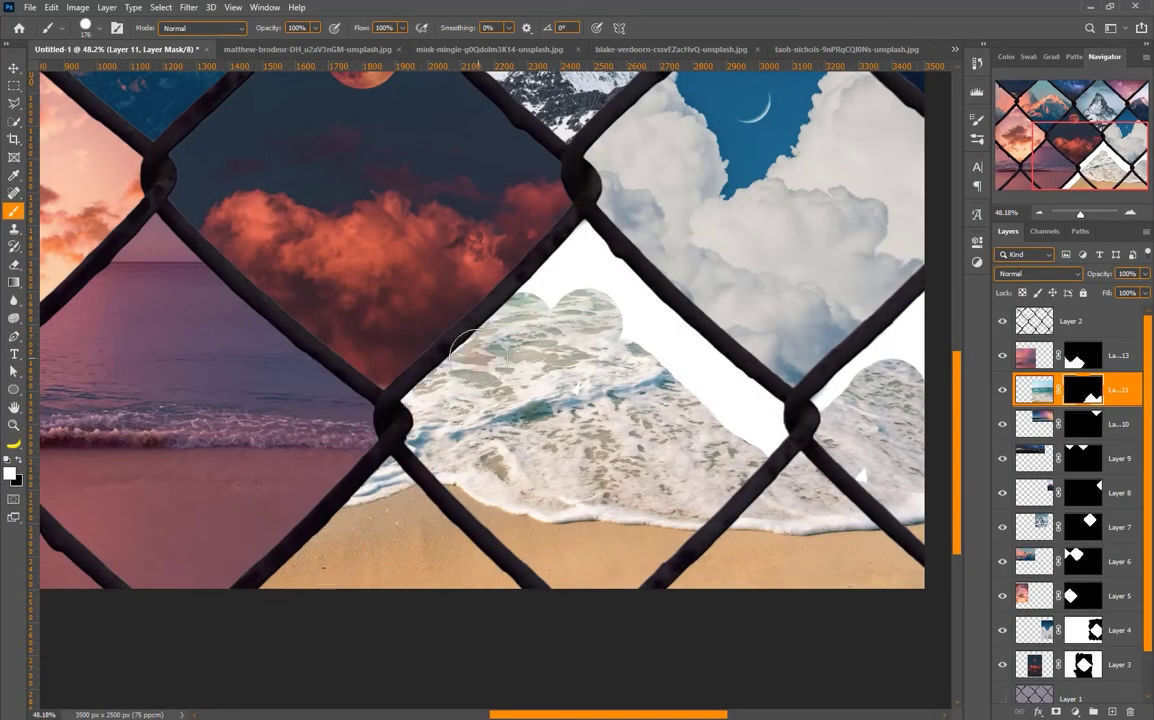
mouse_move(584, 256)
mouse_down()
mouse_move(770, 425)
mouse_move(683, 394)
mouse_move(649, 361)
mouse_move(474, 333)
mouse_up()
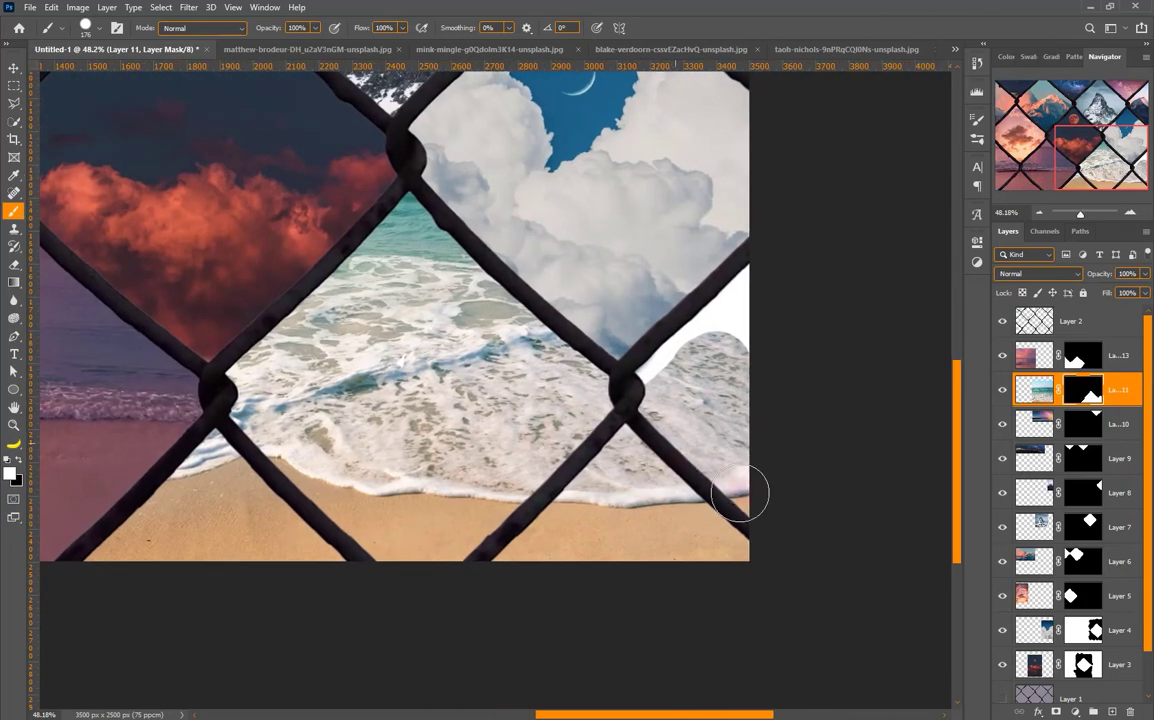
mouse_move(740, 492)
mouse_down()
mouse_move(746, 294)
mouse_move(661, 382)
mouse_move(506, 414)
mouse_up()
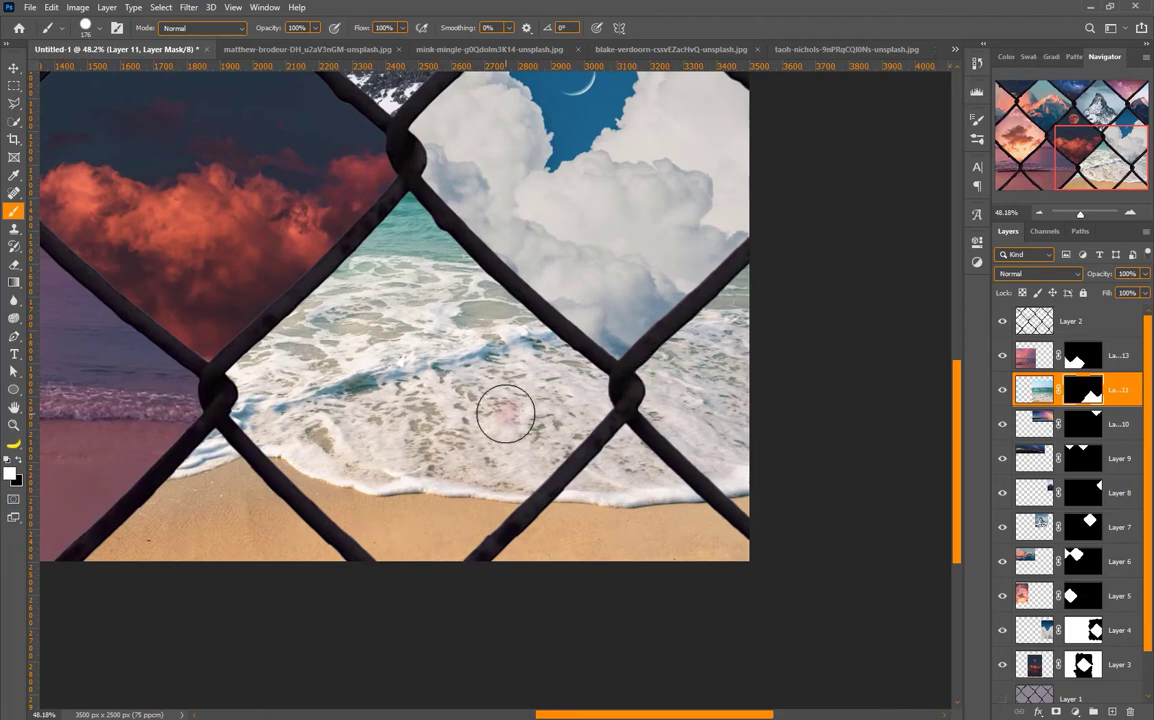
key(ctrl+0)
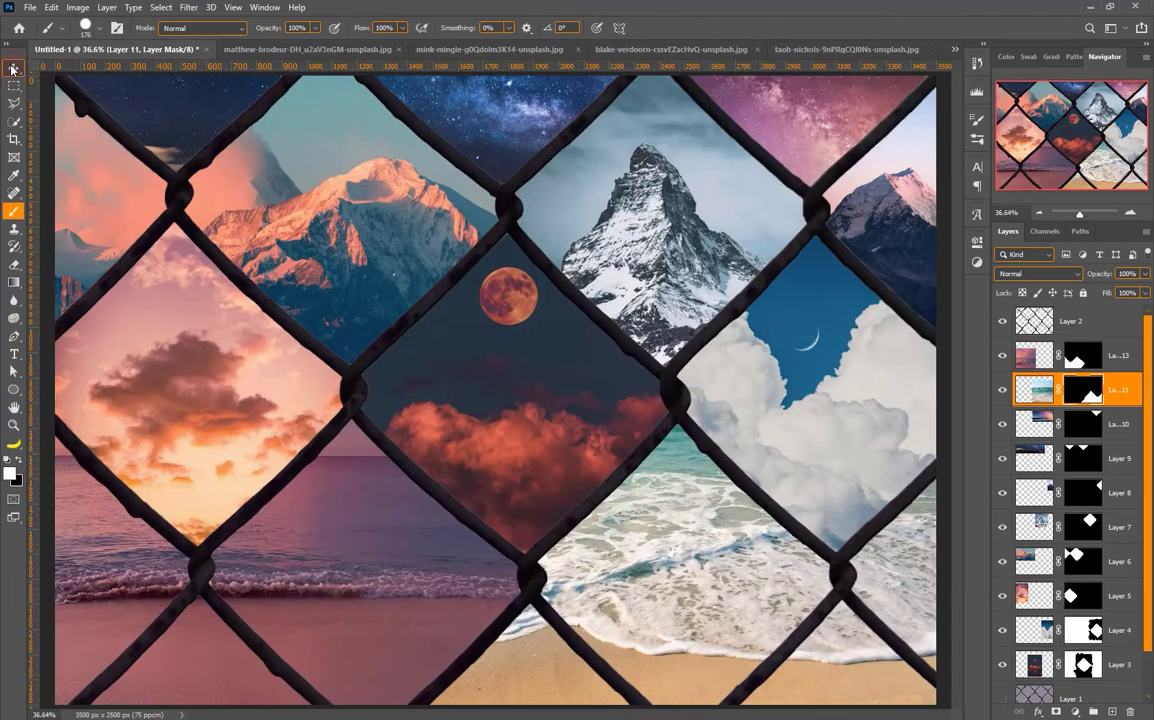
Toggle Layer 1's visibility to compare the fence, leaving it hidden.
key(ctrl+minus)
key(ctrl+minus)
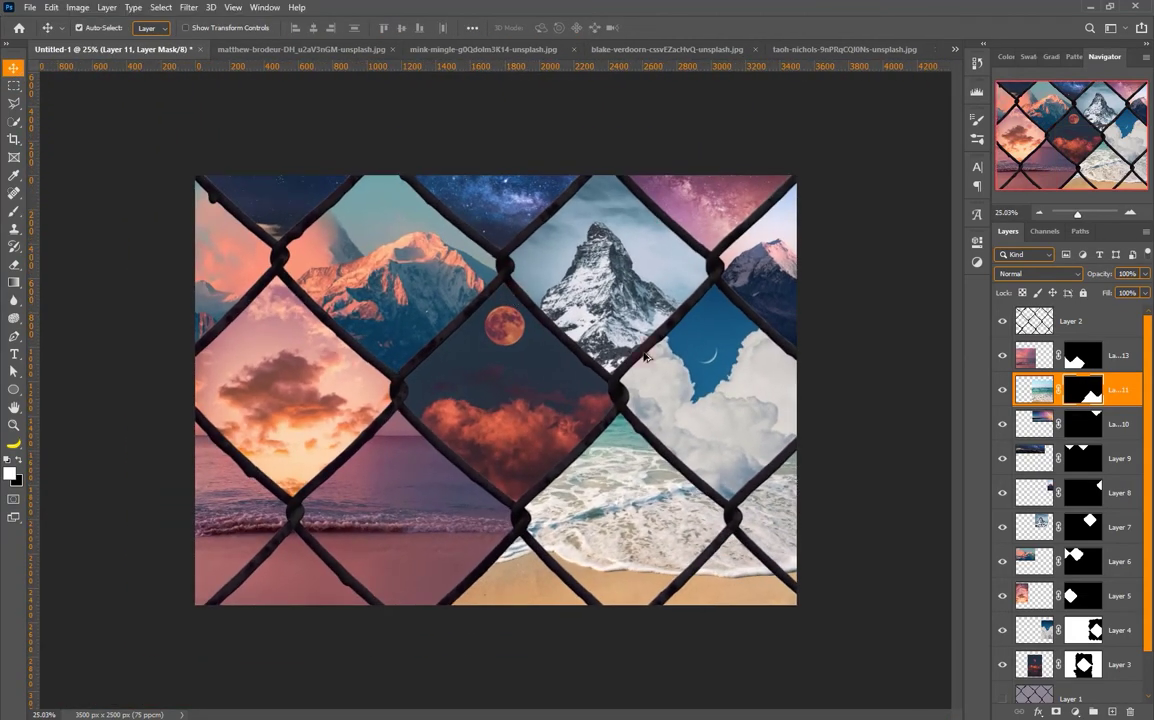
scroll(1070, 672, down, 1)
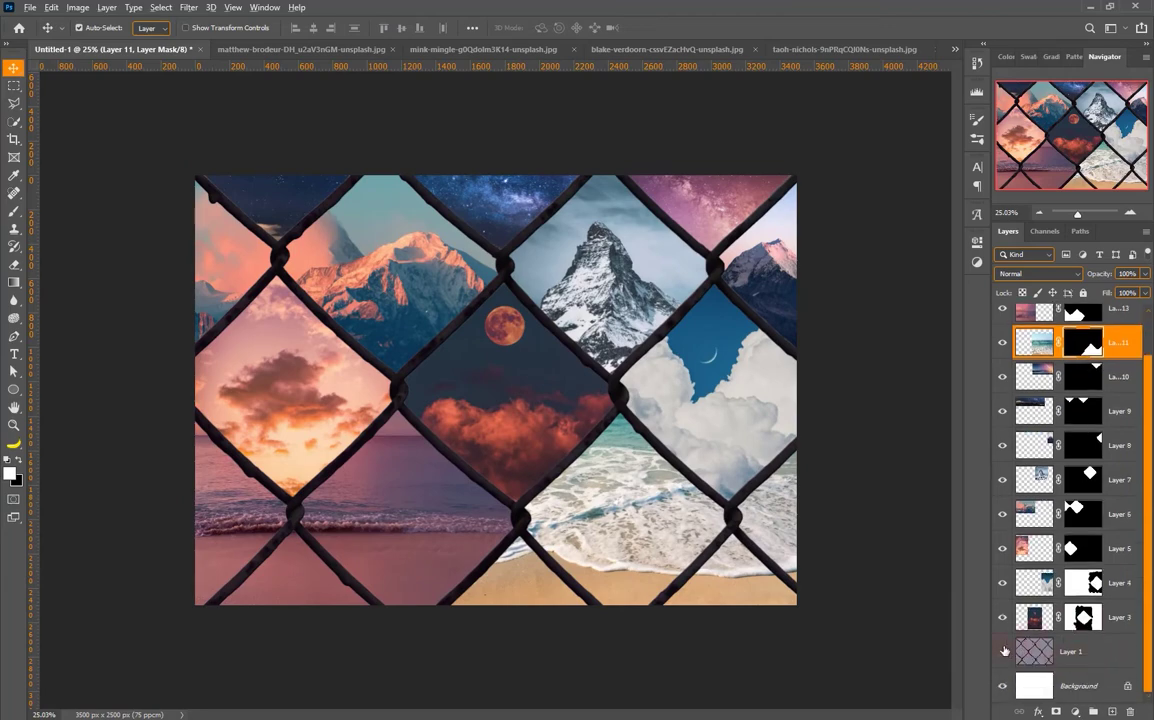
alt+click(1004, 651)
alt+click(1004, 651)
scroll(617, 453, down, 1)
scroll(1086, 378, up, 1)
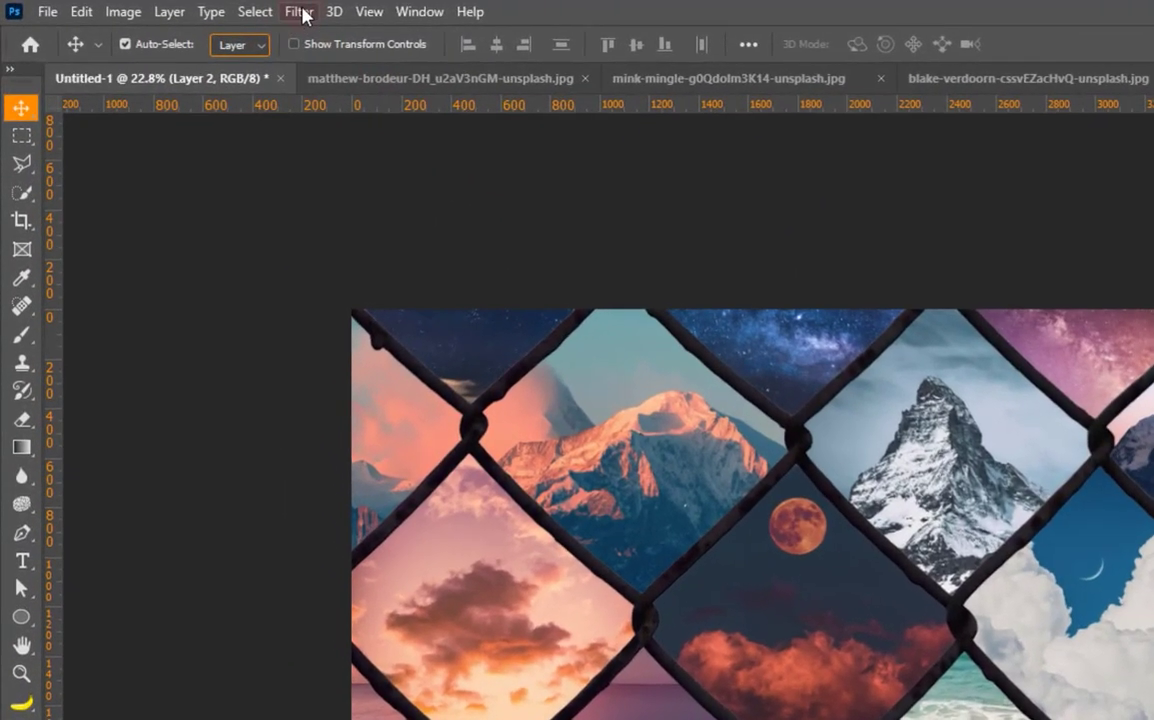
Apply a 2.7-pixel Gaussian Blur to the fence-wire layer.
click(189, 8)
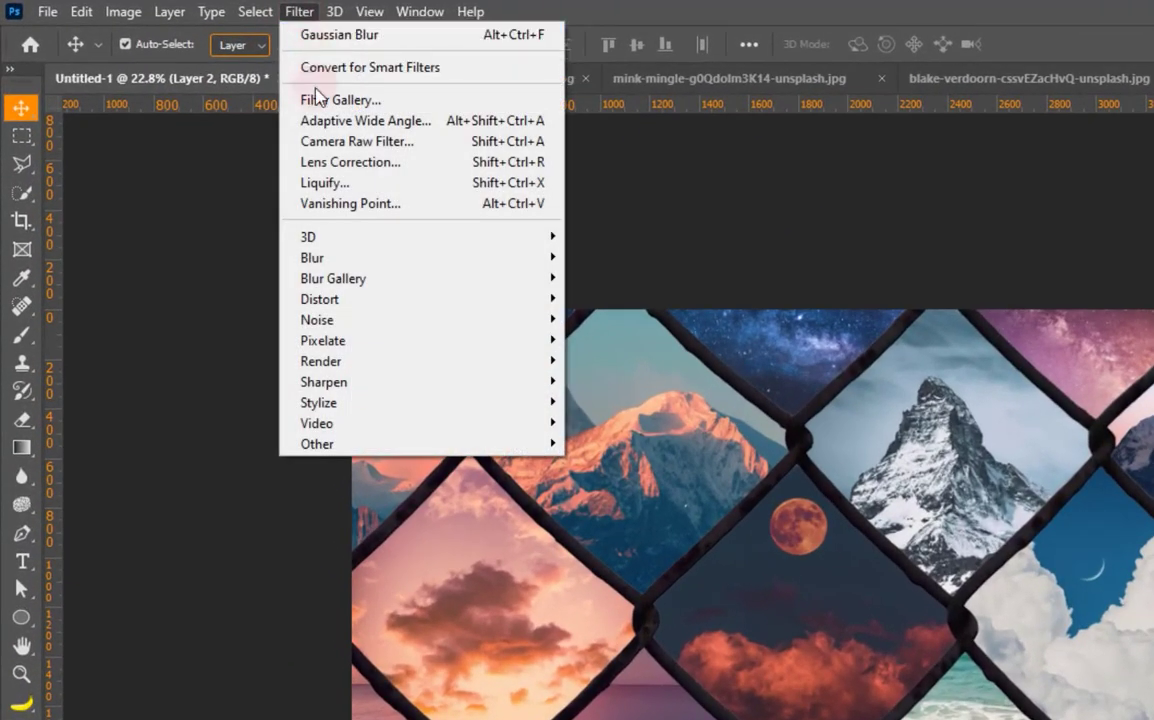
mouse_move(312, 257)
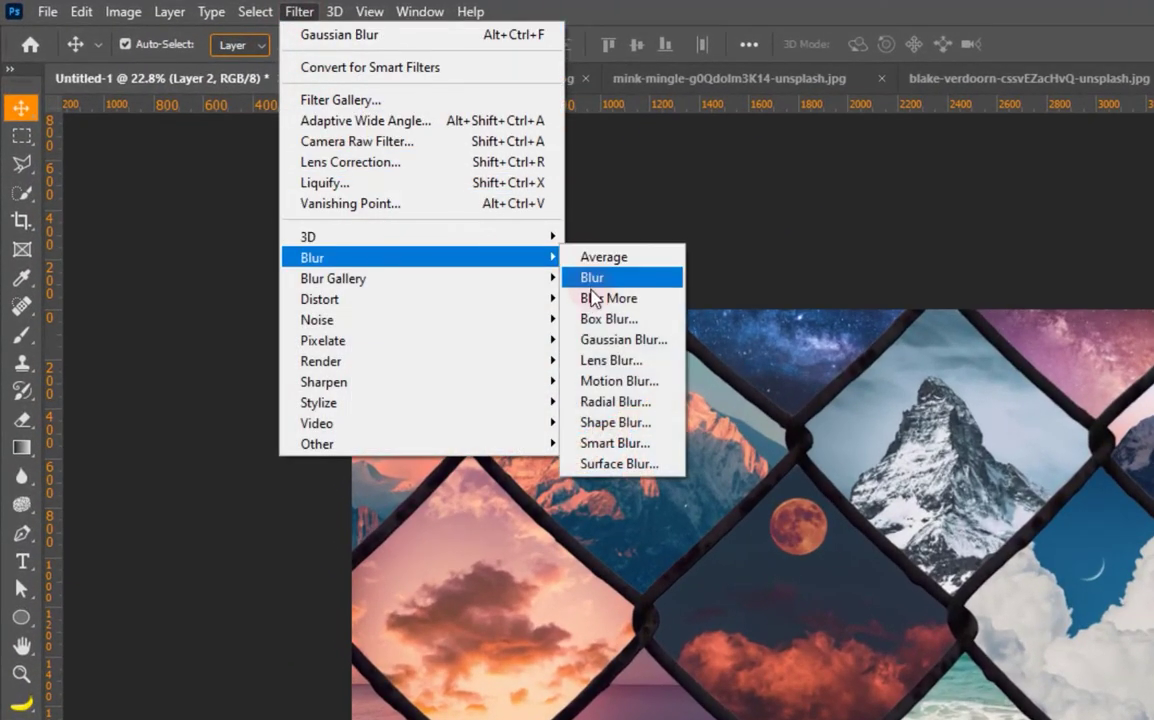
click(601, 339)
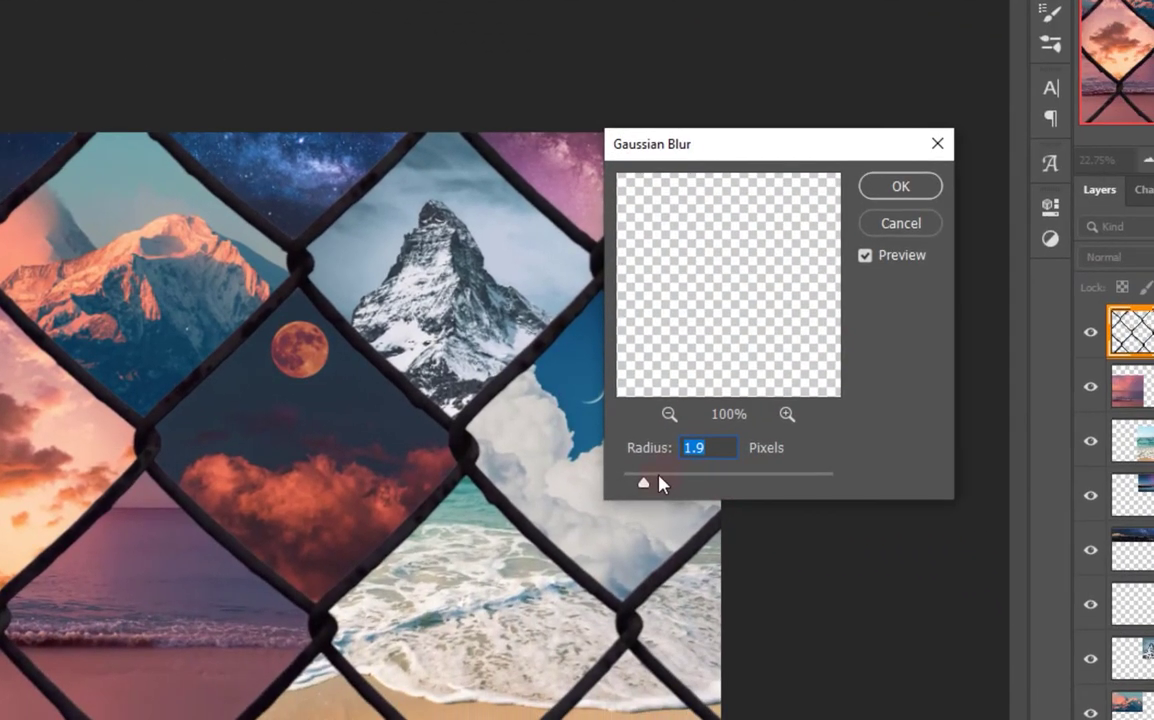
drag(645, 482, 649, 482)
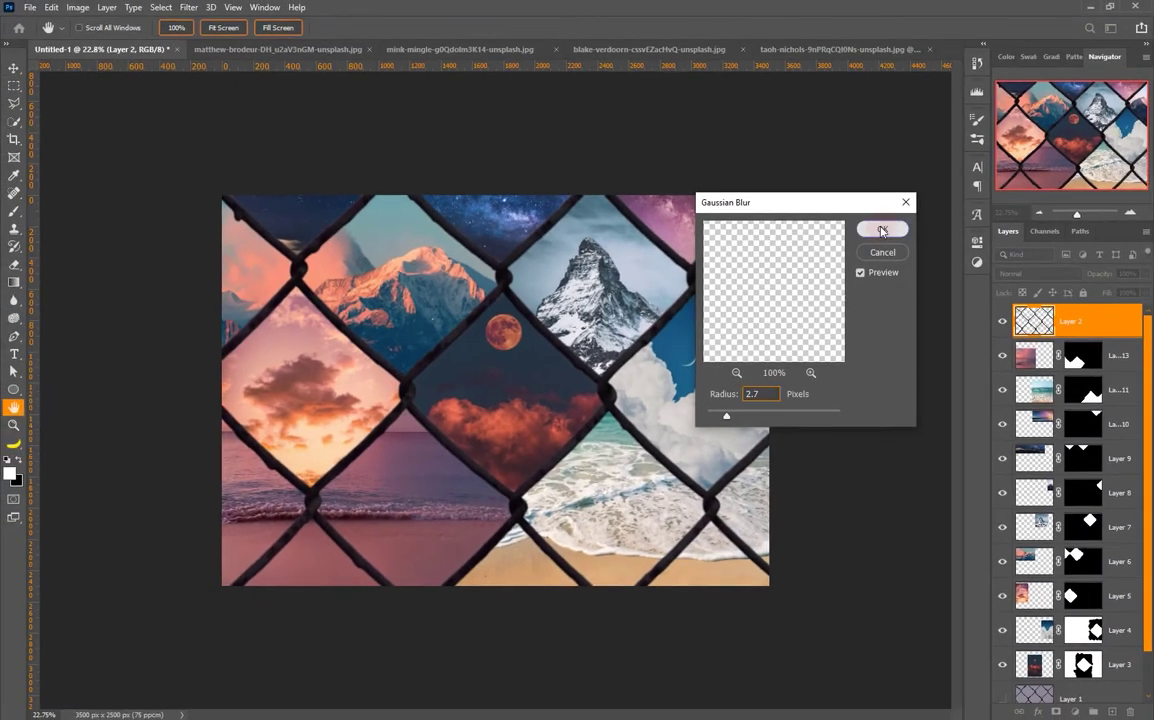
click(882, 231)
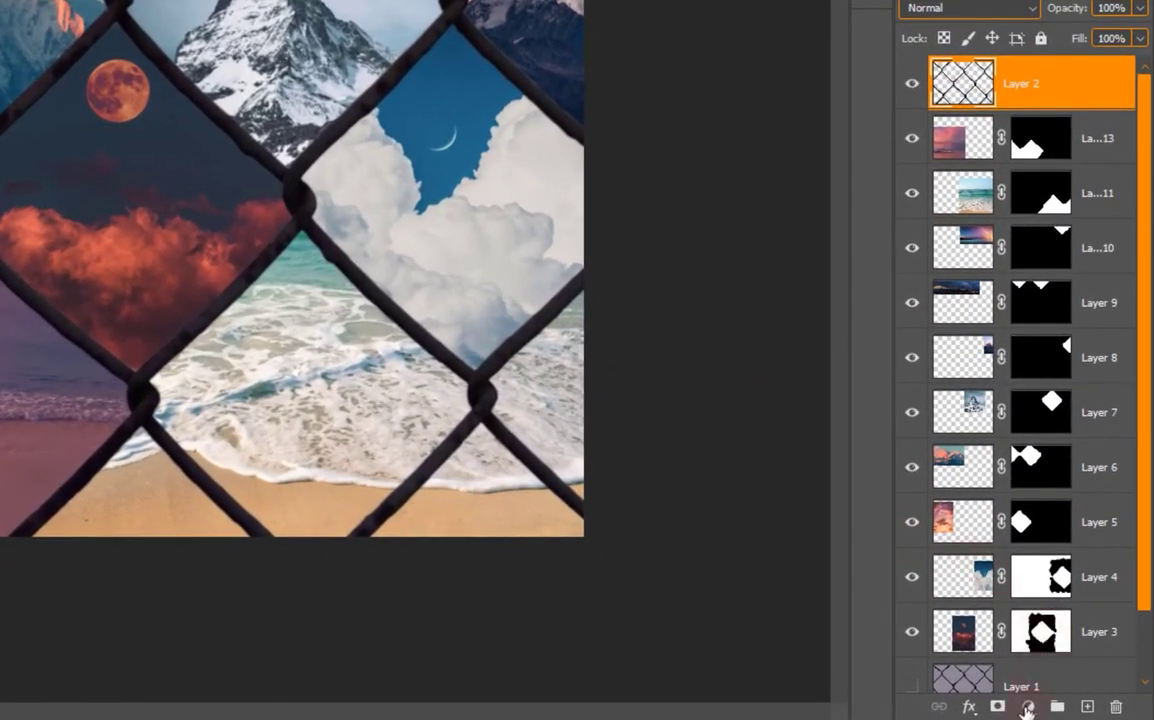
Add a Color Lookup adjustment layer set to the Crisp_Warm.look 3DLUT preset.
click(1029, 709)
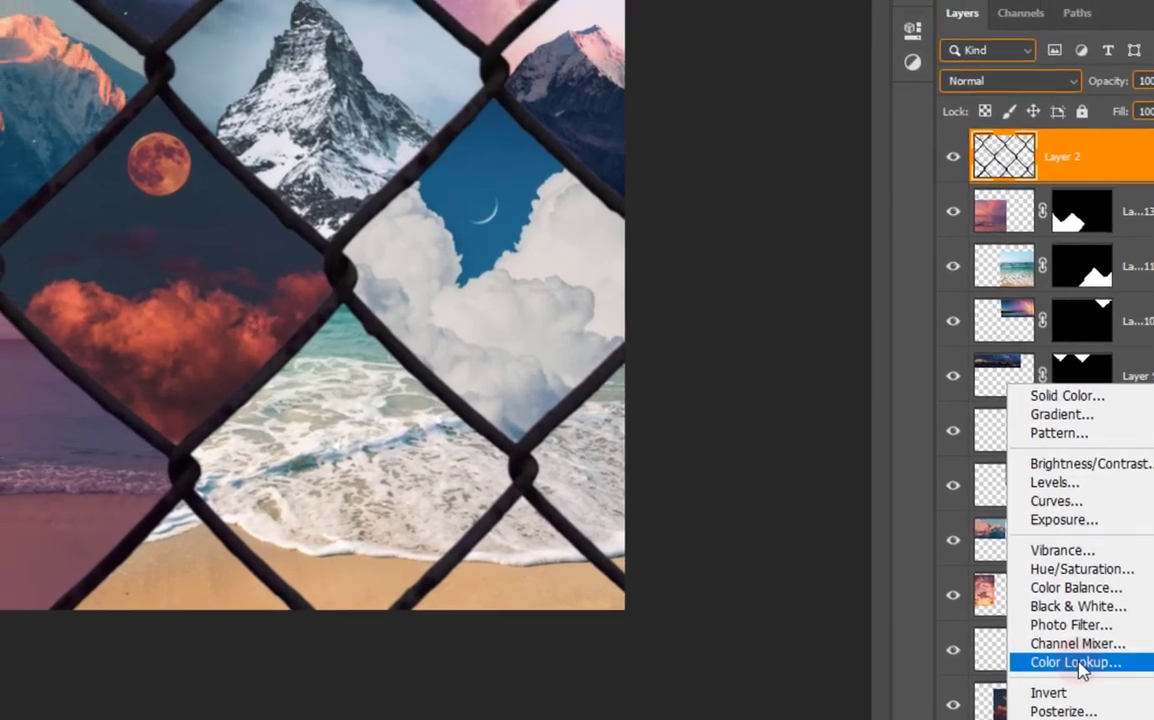
click(1057, 663)
click(835, 158)
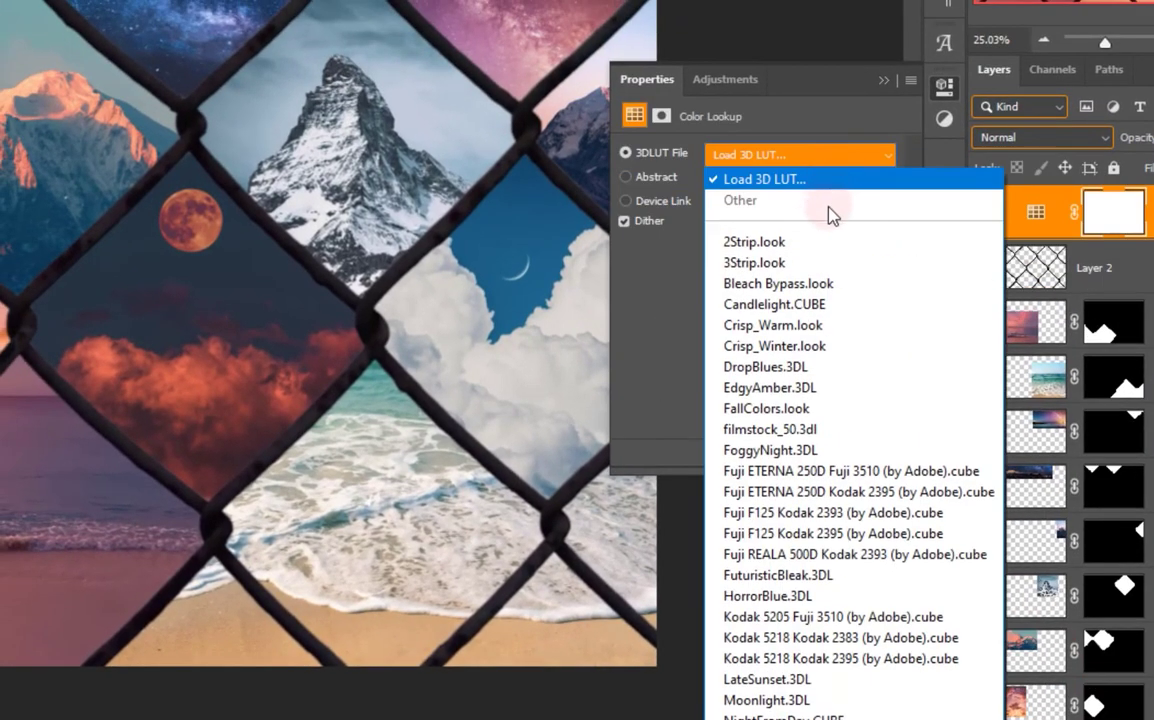
click(790, 244)
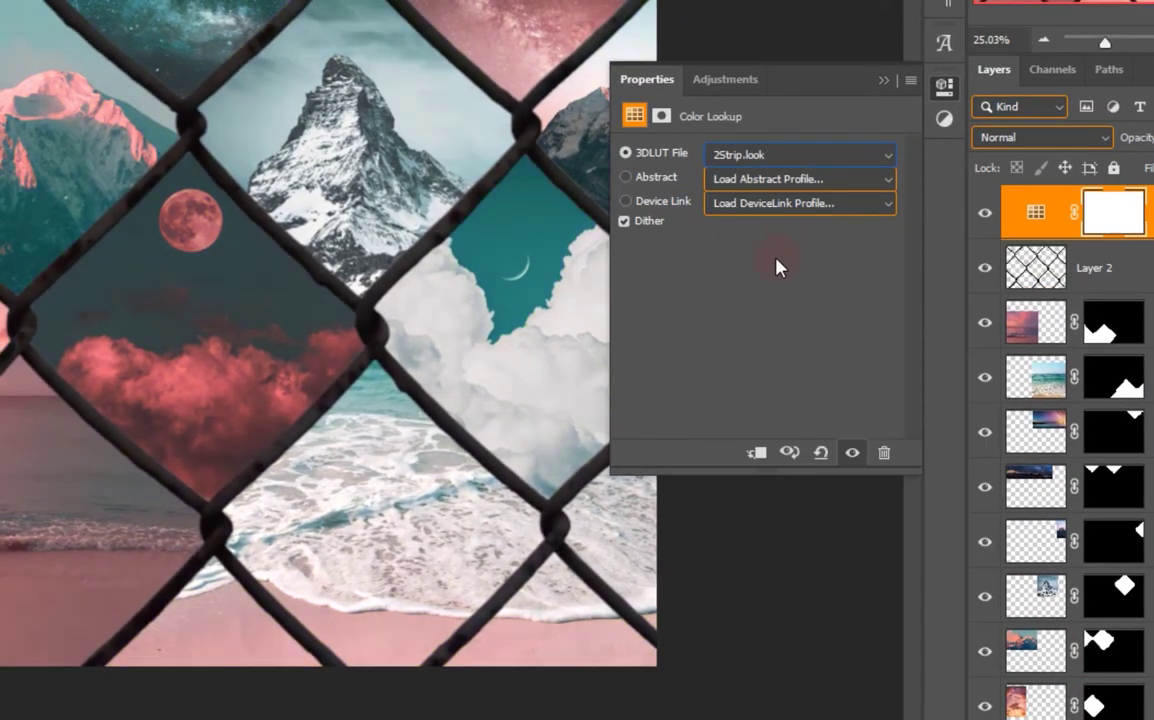
key(Down)
key(Down)
key(Down)
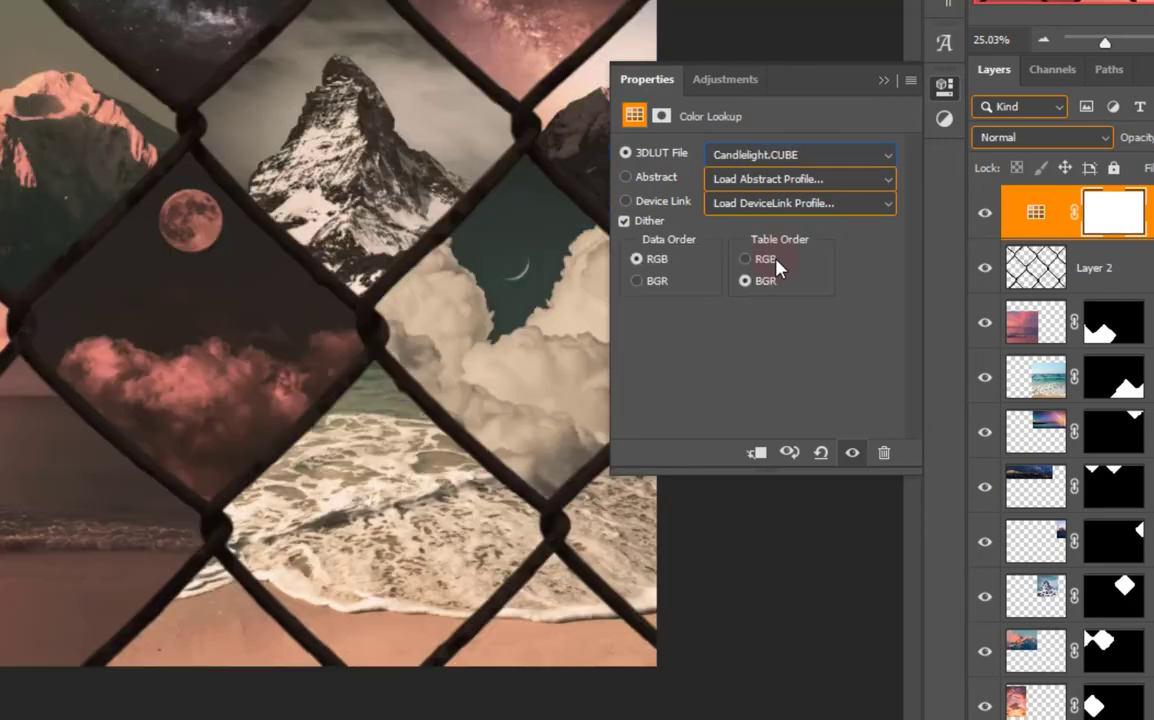
key(Down)
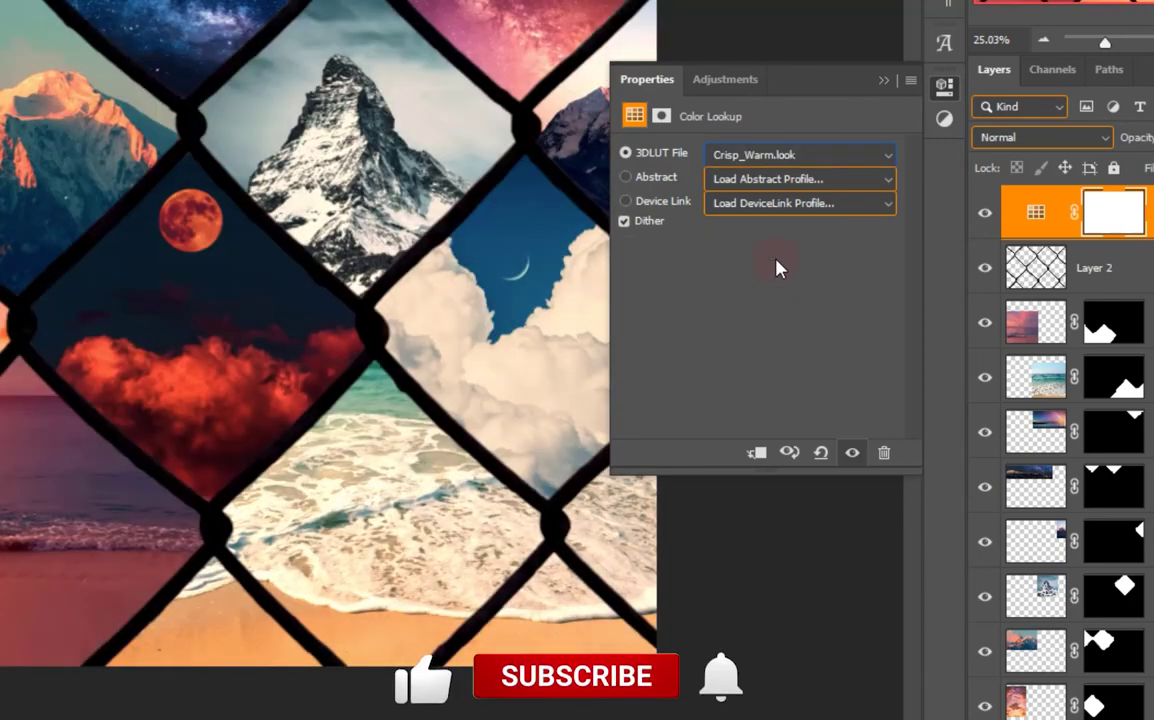
key(Down)
key(Down)
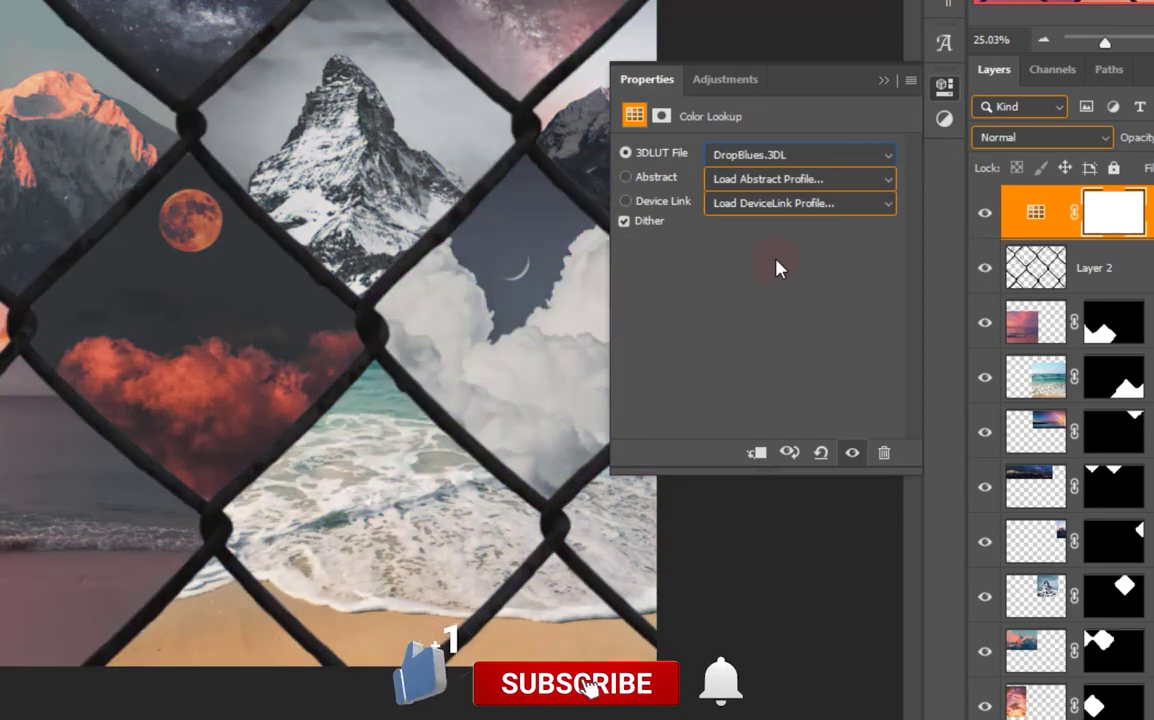
key(Down)
key(Up)
key(Up)
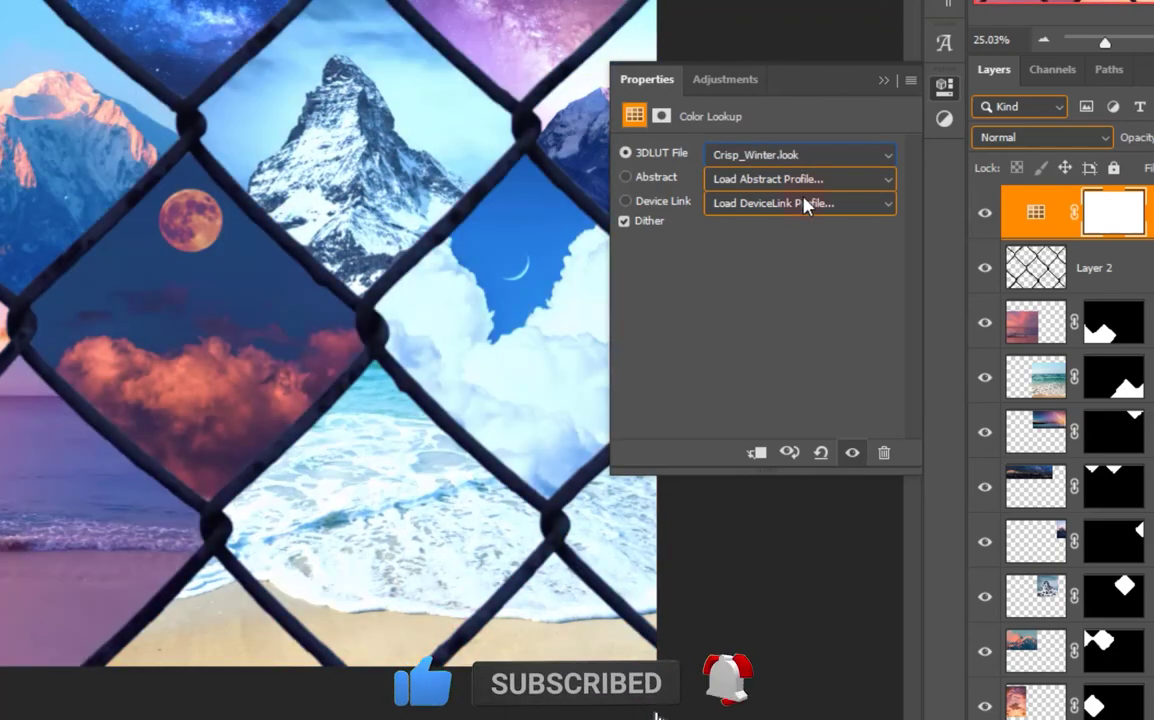
key(Up)
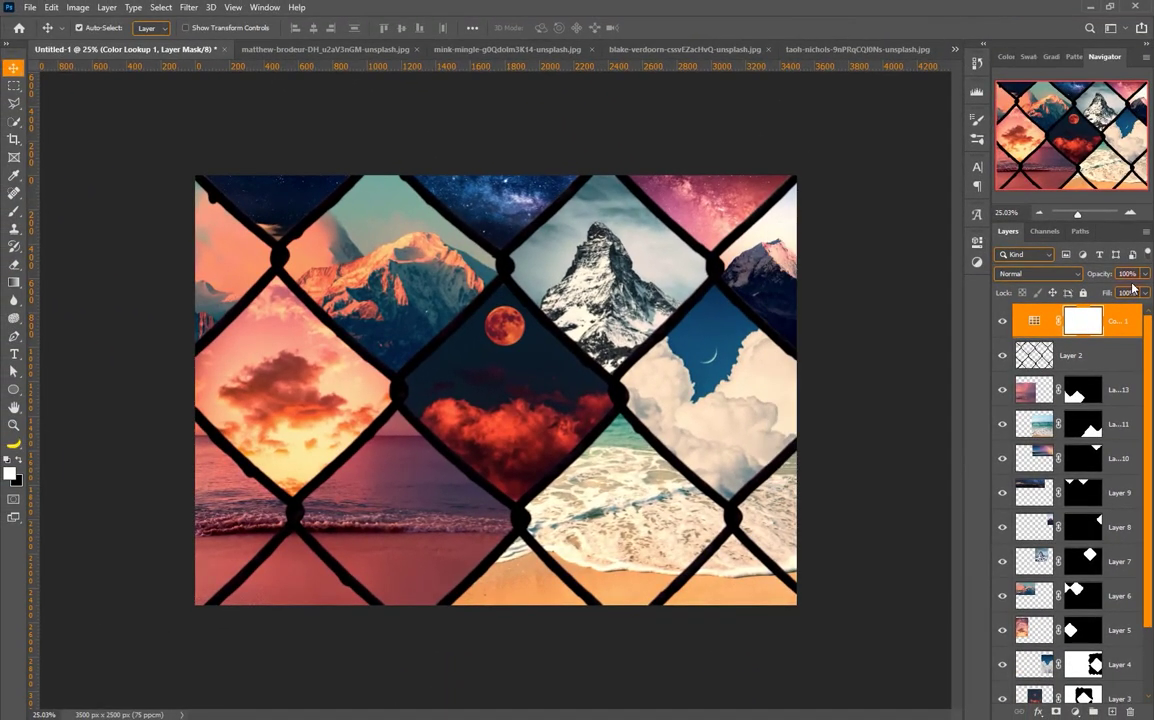
Lower the Color Lookup layer's opacity to 37% for a subtler warm grade.
drag(1118, 292, 1114, 292)
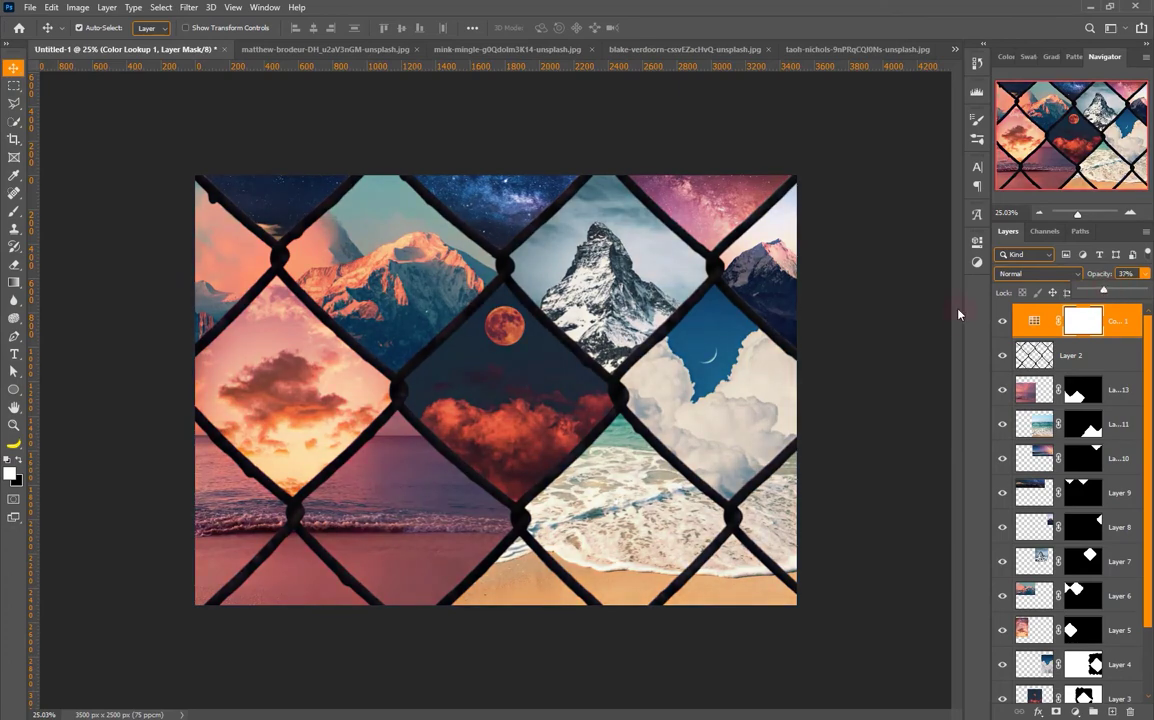
click(968, 332)
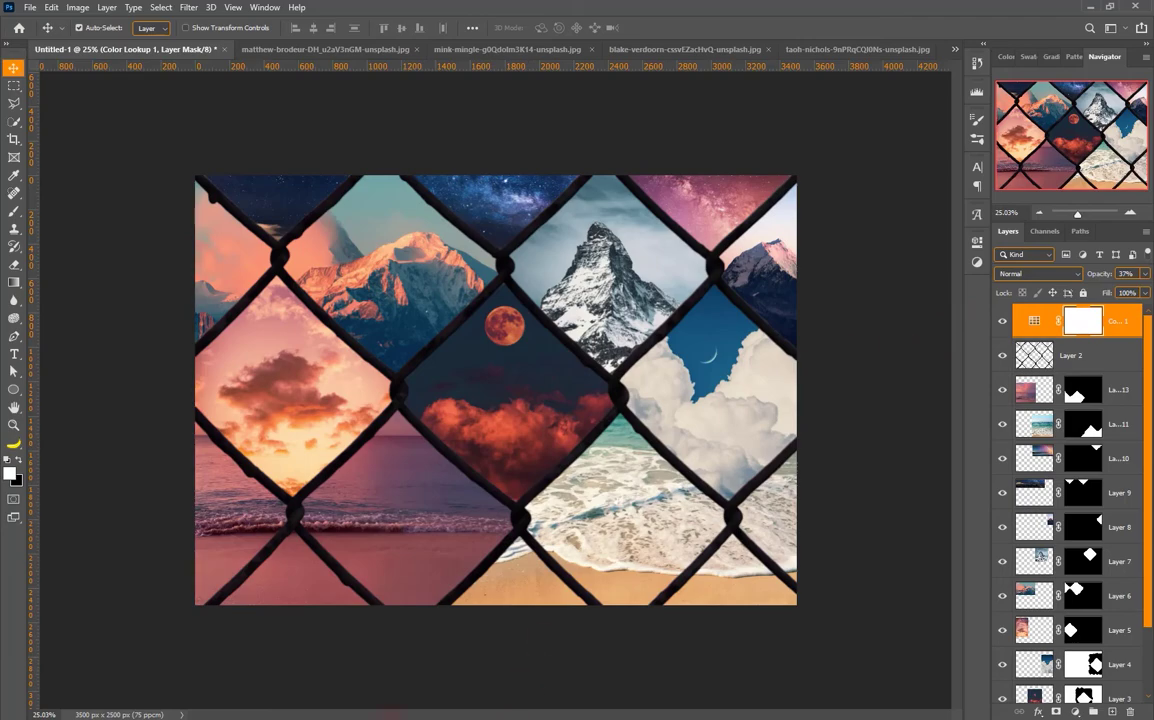